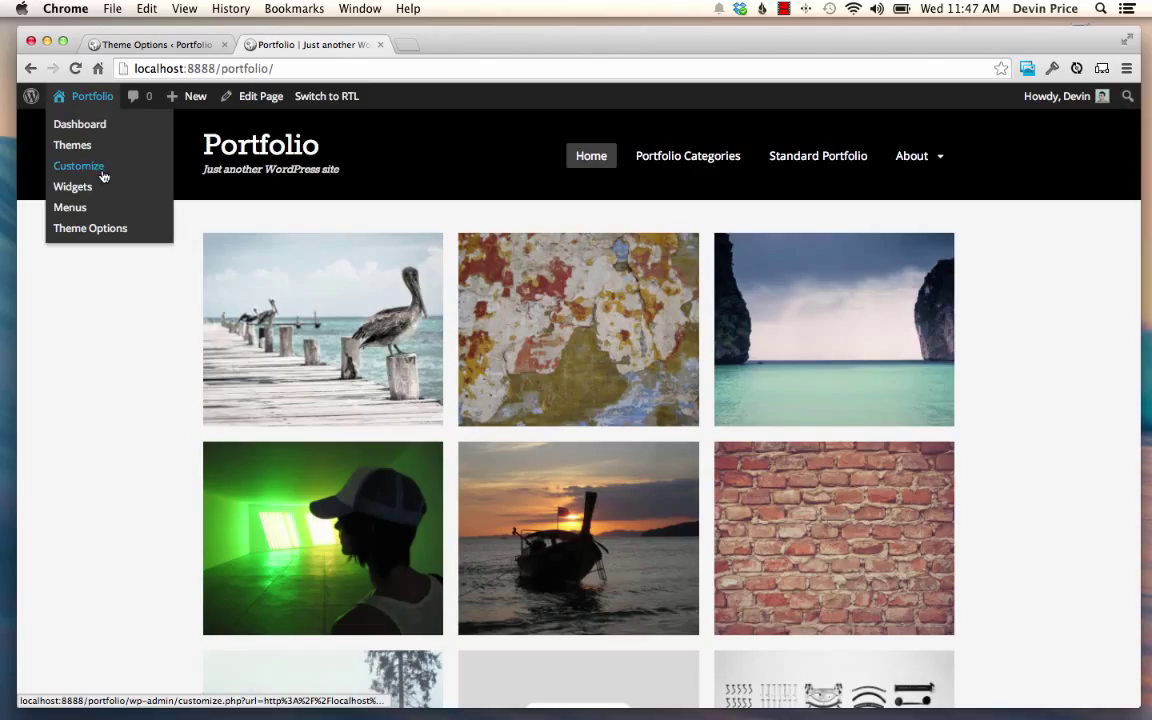
- Bring up the Header Styles colour settings in the theme customizer
{"action": "left_click", "coordinate": [78, 166]}
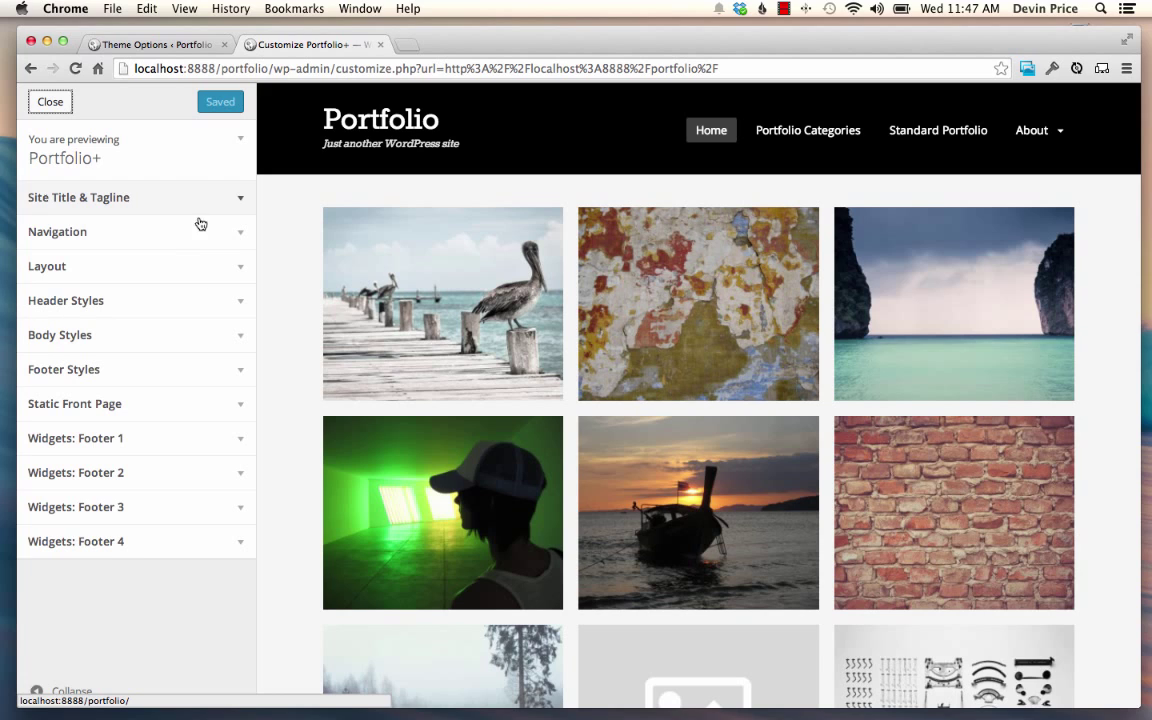
{"action": "left_click", "coordinate": [187, 273]}
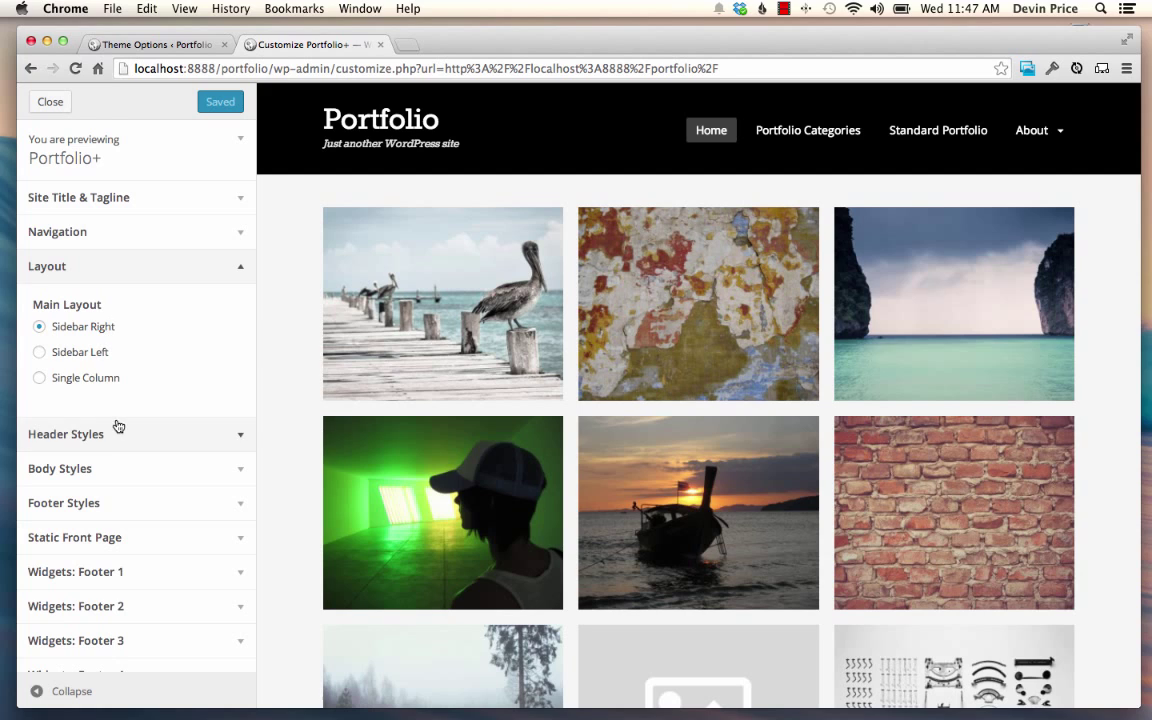
{"action": "left_click", "coordinate": [193, 434]}
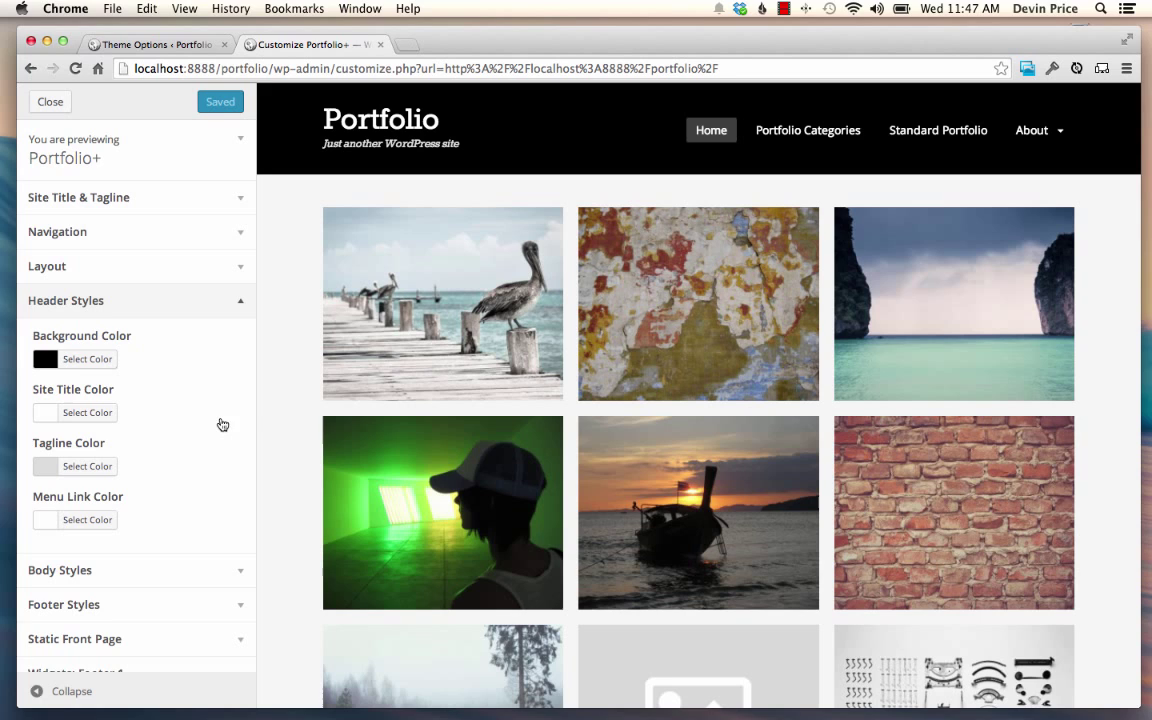
- Set the header background colour to a light grey
{"action": "left_click", "coordinate": [45, 359]}
{"action": "left_click", "coordinate": [96, 388]}
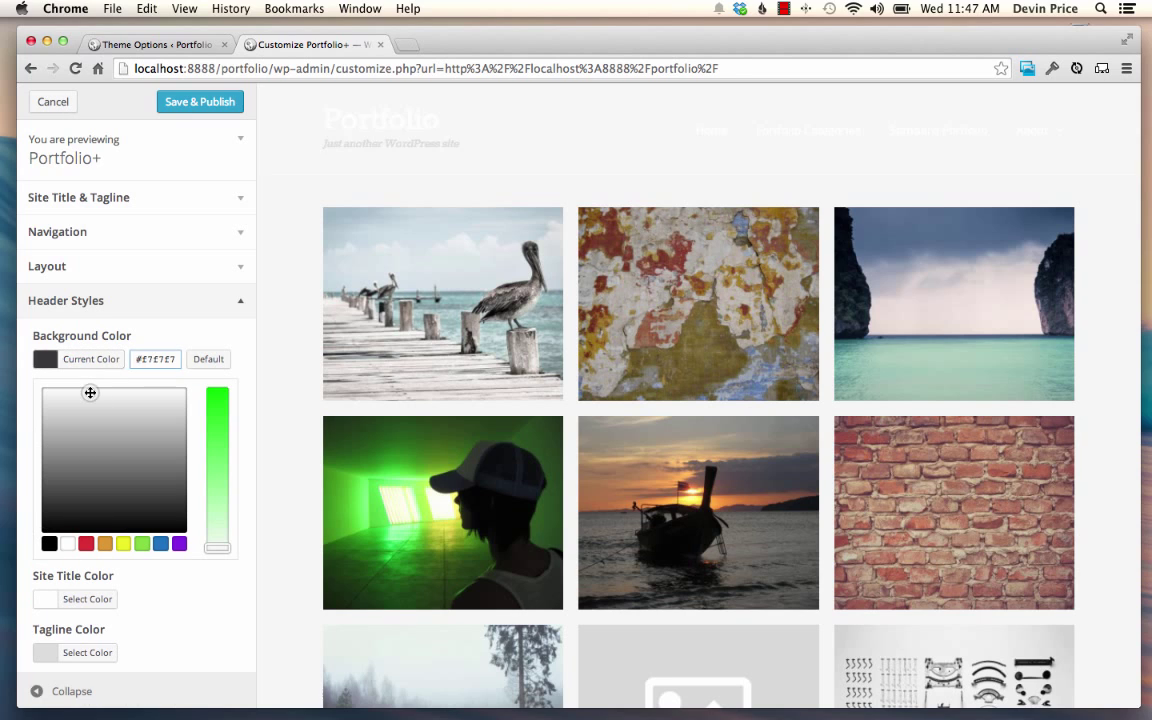
{"action": "left_click_drag", "start_coordinate": [96, 387], "coordinate": [125, 407]}
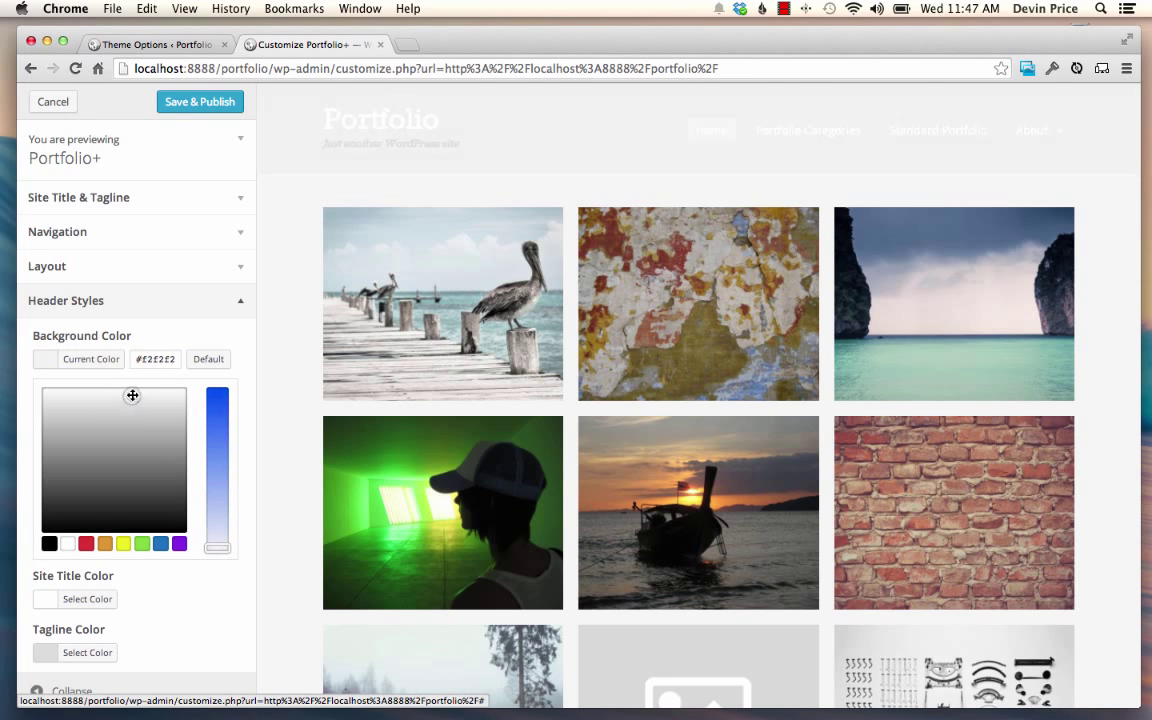
{"action": "left_click", "coordinate": [226, 334]}
- Set the header menu link colour to green #81d742
{"action": "left_click", "coordinate": [87, 520]}
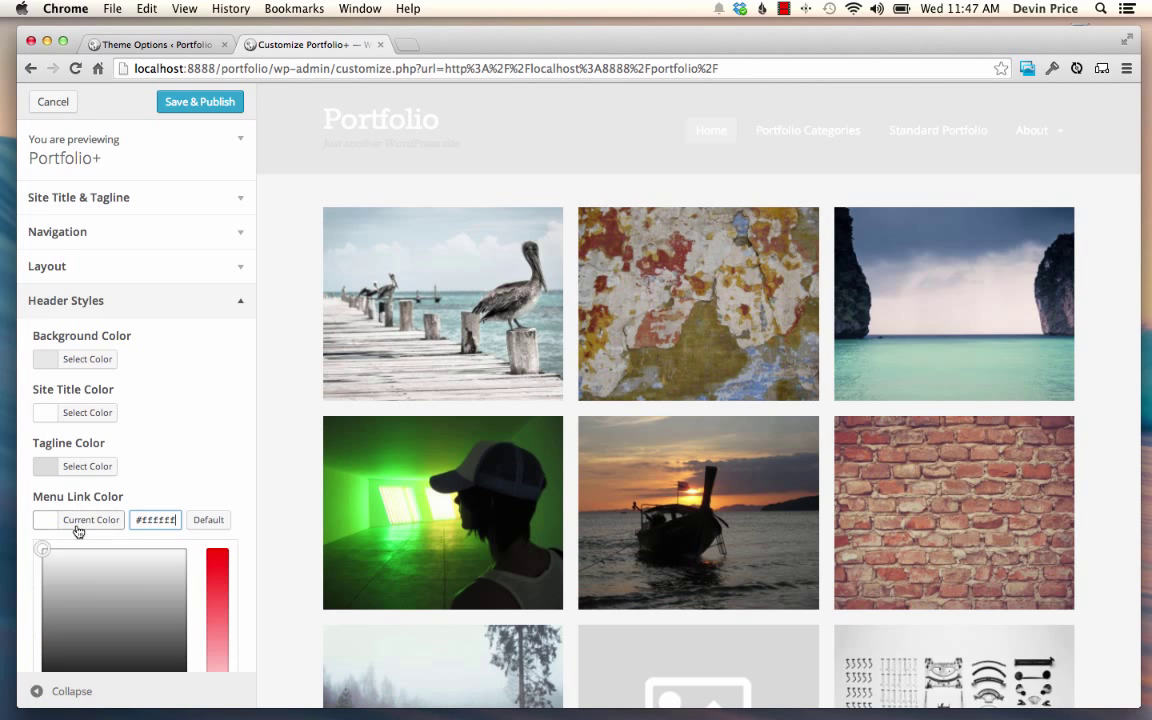
{"action": "scroll", "coordinate": [239, 472], "scroll_direction": "down", "scroll_amount": 3}
{"action": "left_click", "coordinate": [141, 578]}
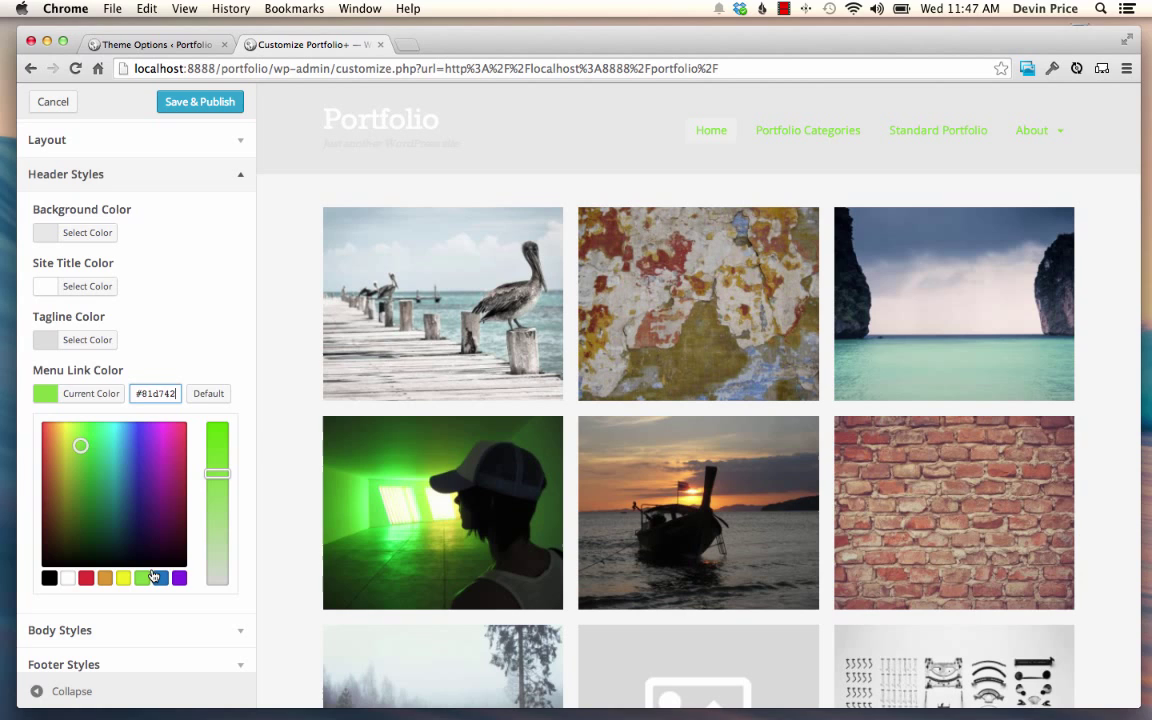
{"action": "left_click", "coordinate": [205, 352]}
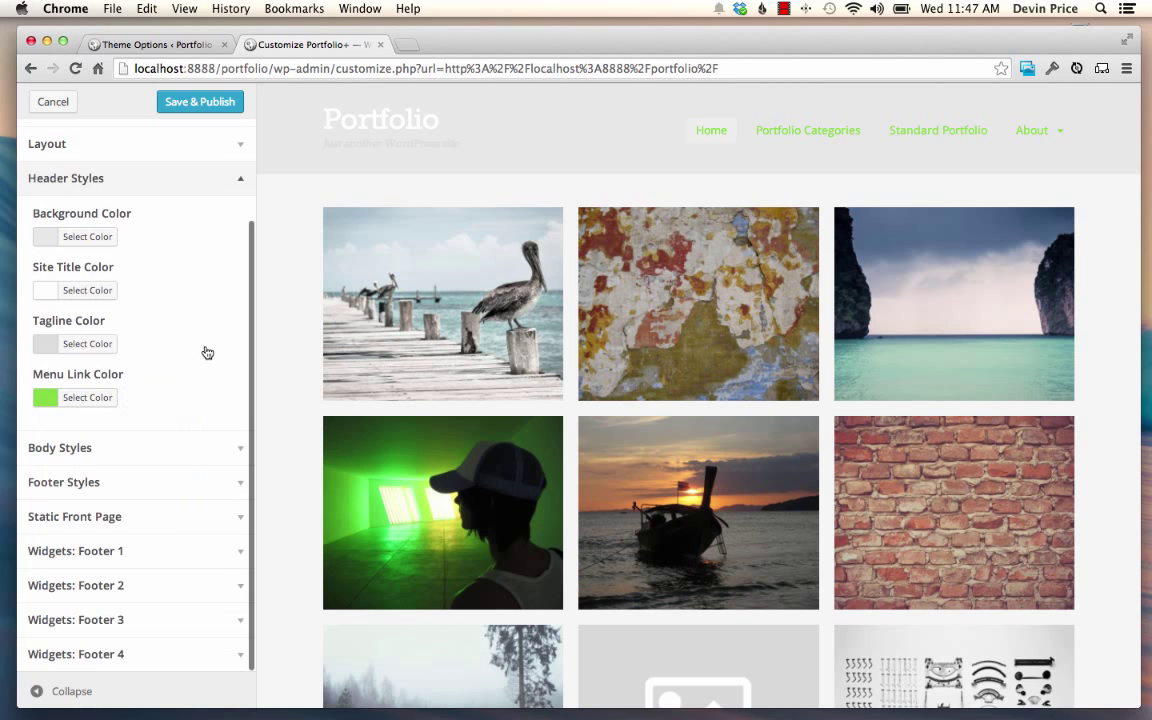
- Expand the Body Styles and then the Footer Styles colour settings
{"action": "left_click", "coordinate": [210, 449]}
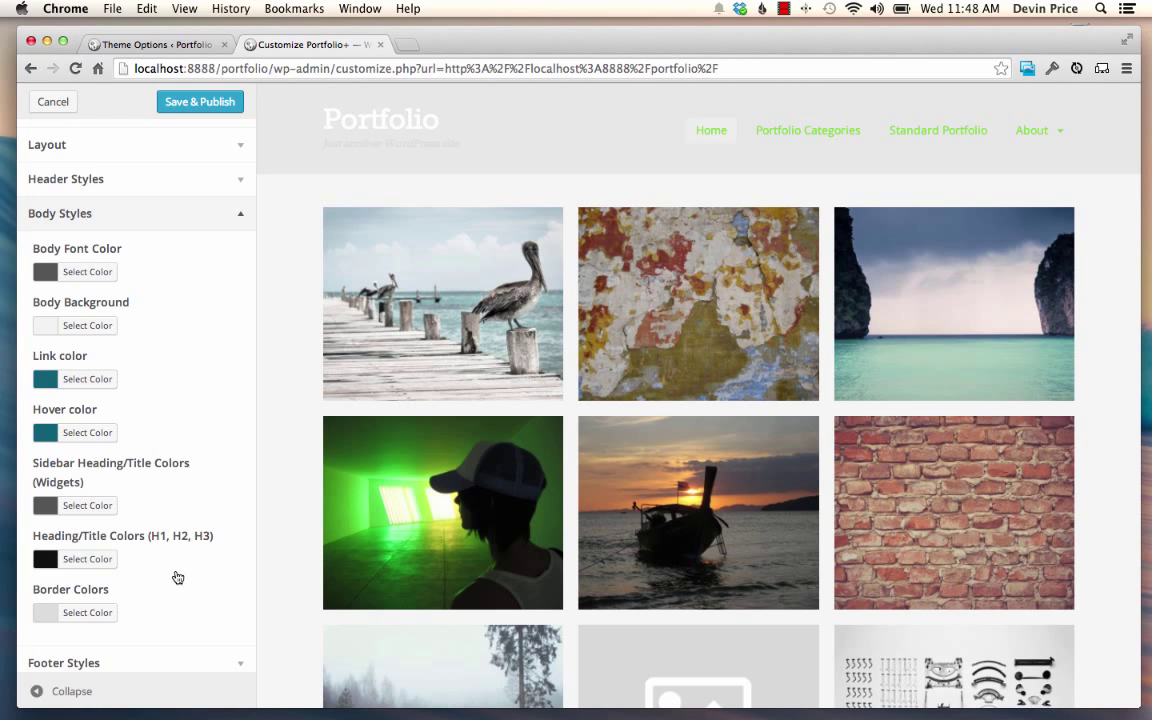
{"action": "scroll", "coordinate": [178, 577], "scroll_direction": "down", "scroll_amount": 3}
{"action": "scroll", "coordinate": [160, 560], "scroll_direction": "down", "scroll_amount": 2}
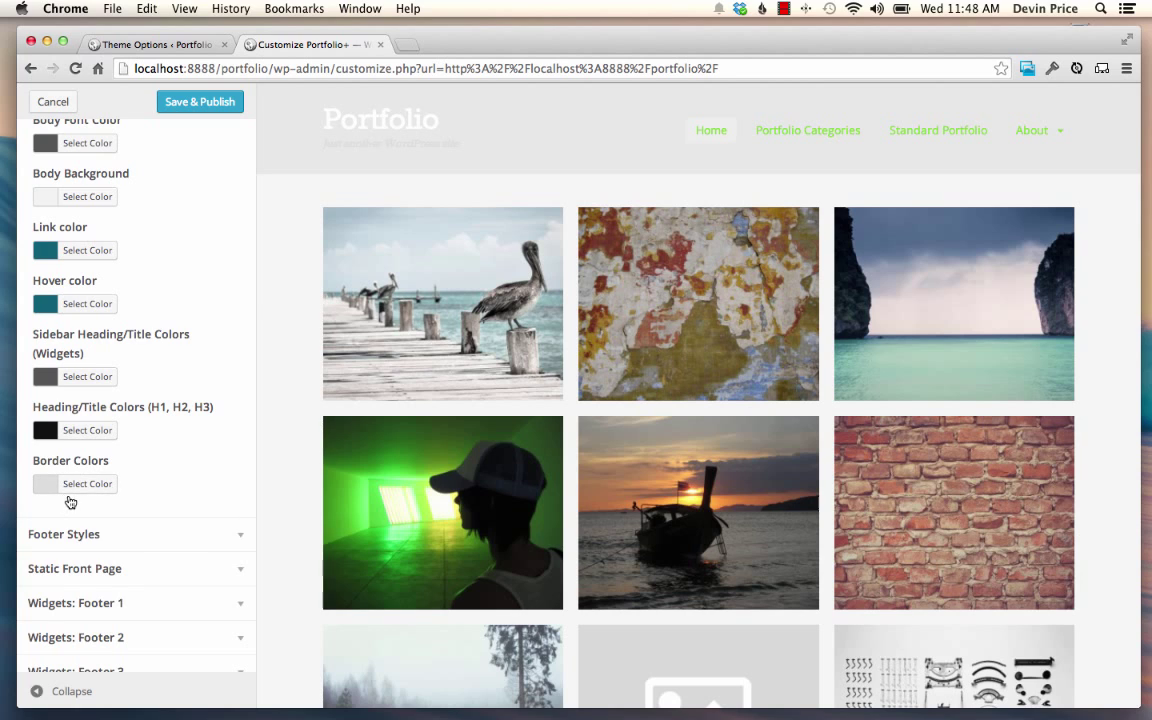
{"action": "scroll", "coordinate": [220, 480], "scroll_direction": "down", "scroll_amount": 2}
{"action": "left_click", "coordinate": [205, 483]}
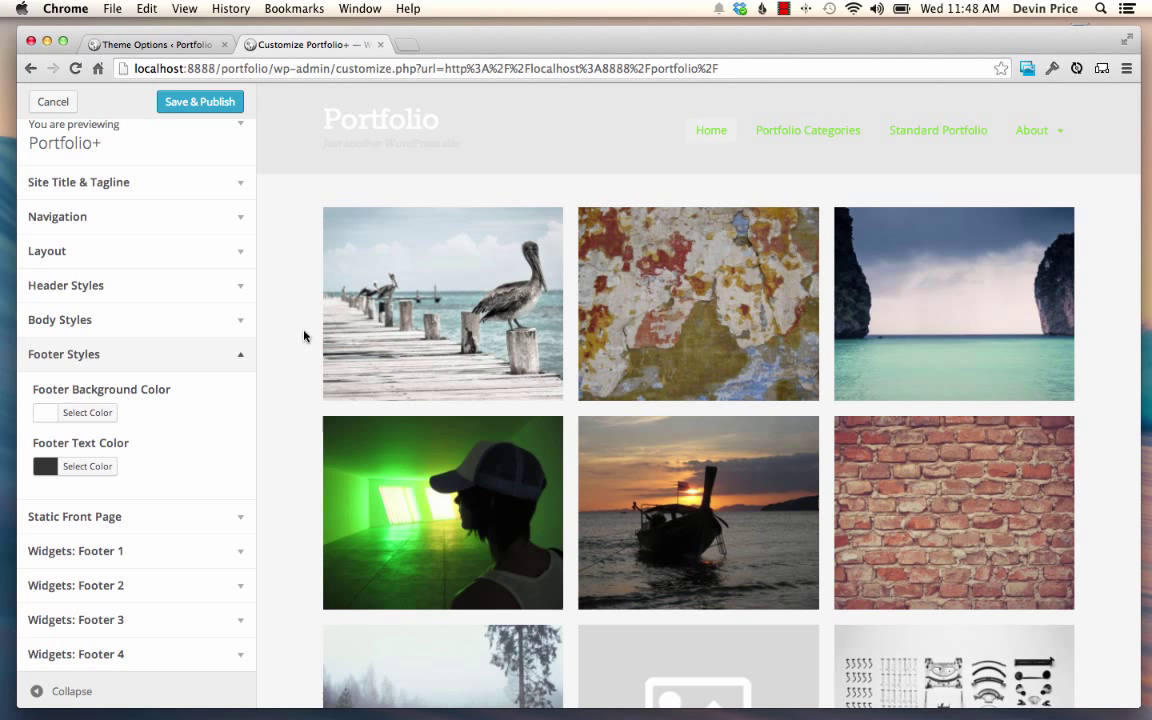
- Leave the customizer and tick Infinite Scroll on the Portfolio+ Theme Options page
{"action": "left_click", "coordinate": [53, 101]}
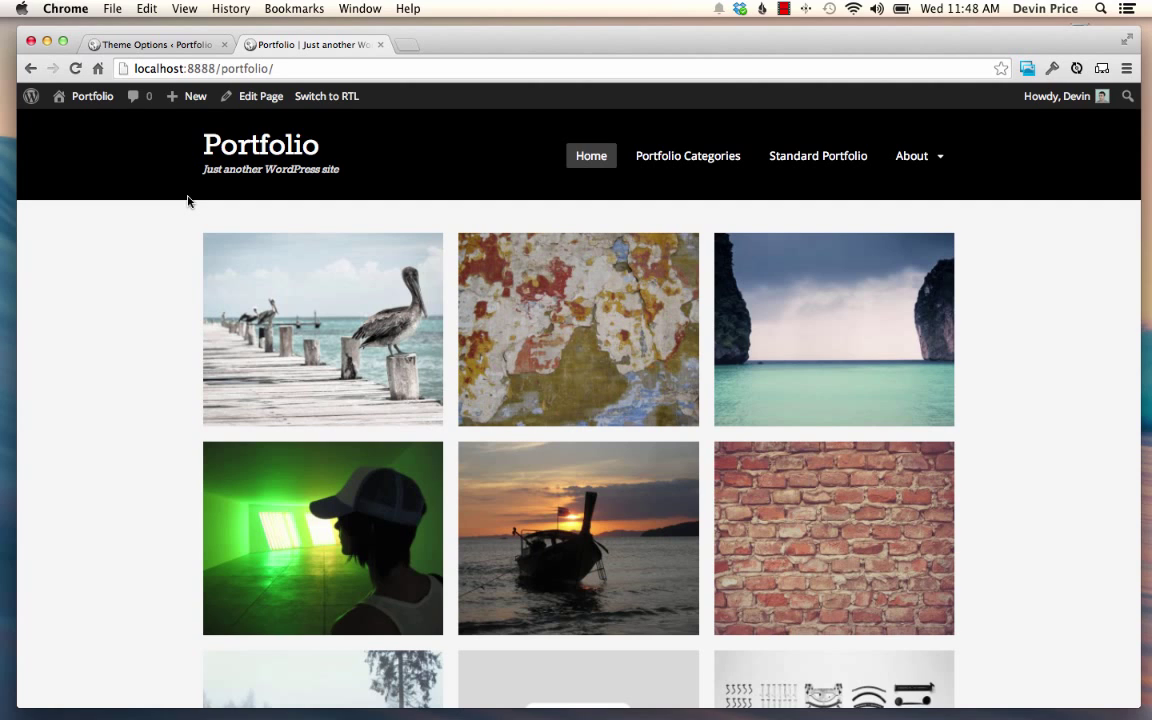
{"action": "mouse_move", "coordinate": [88, 96]}
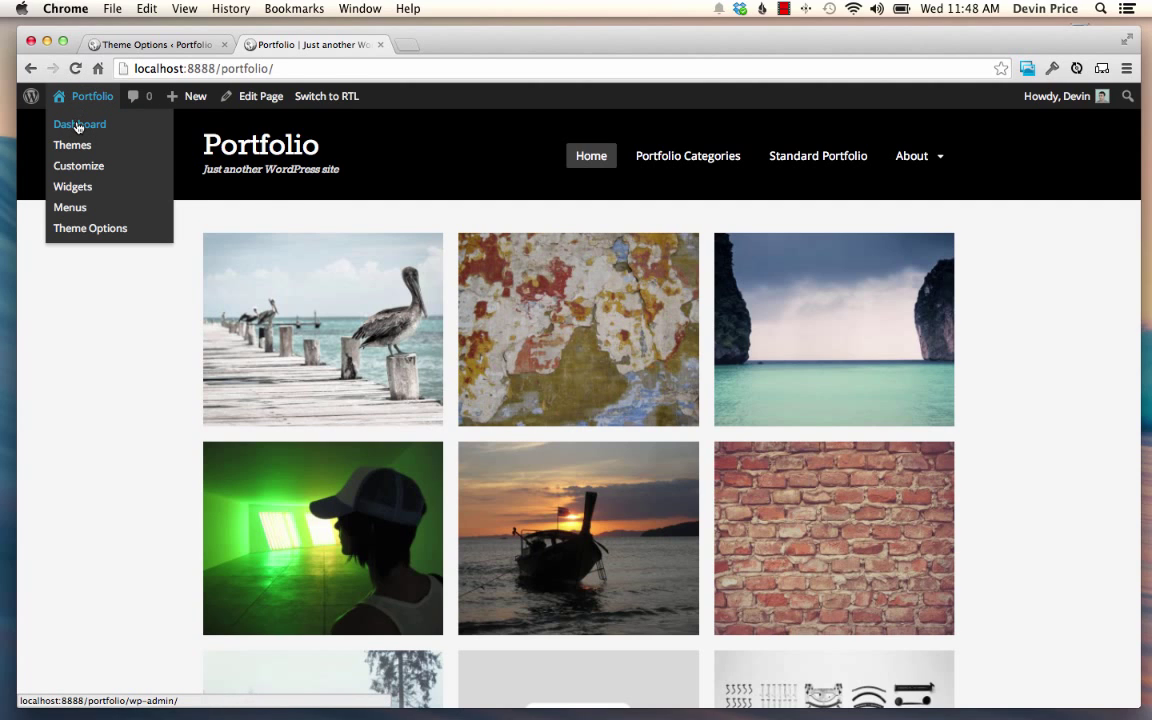
{"action": "left_click", "coordinate": [76, 117]}
{"action": "mouse_move", "coordinate": [77, 368]}
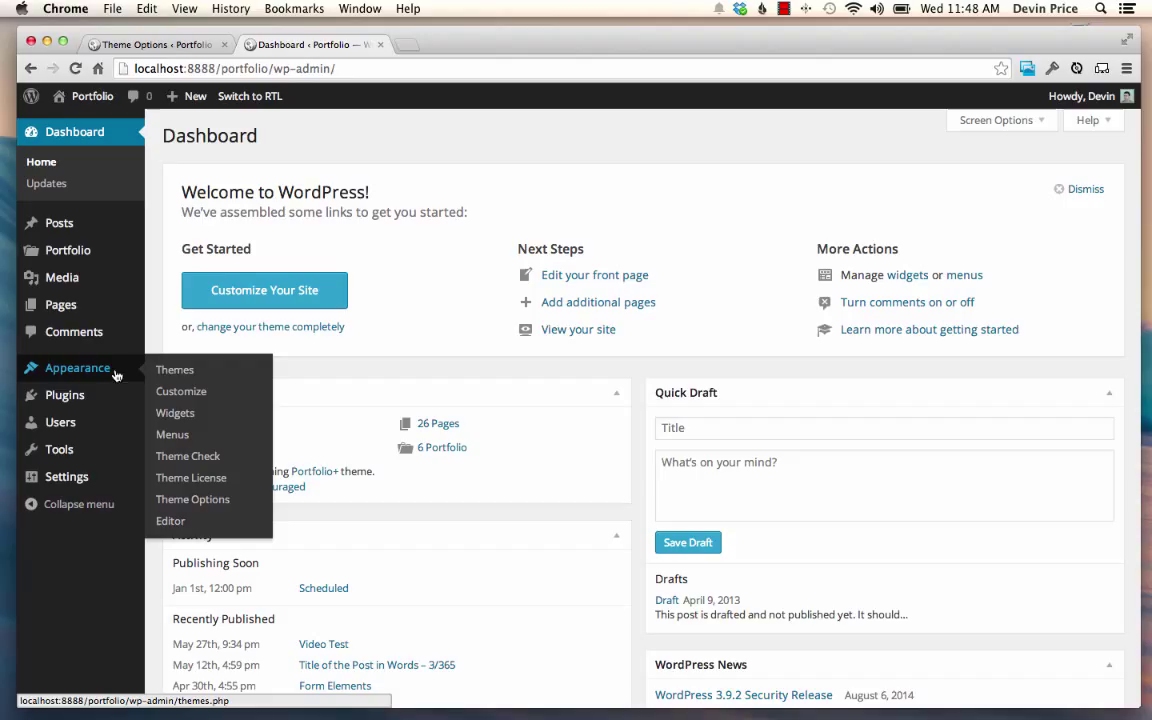
{"action": "left_click", "coordinate": [191, 498]}
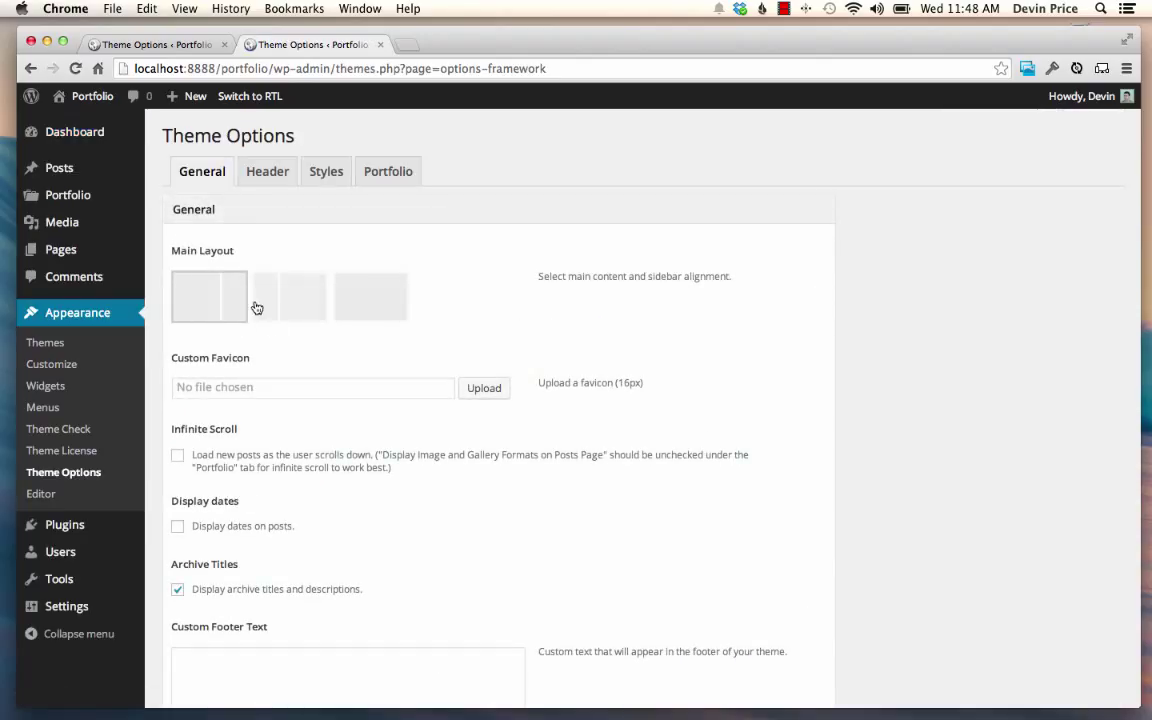
{"action": "scroll", "coordinate": [322, 356], "scroll_direction": "down", "scroll_amount": 4}
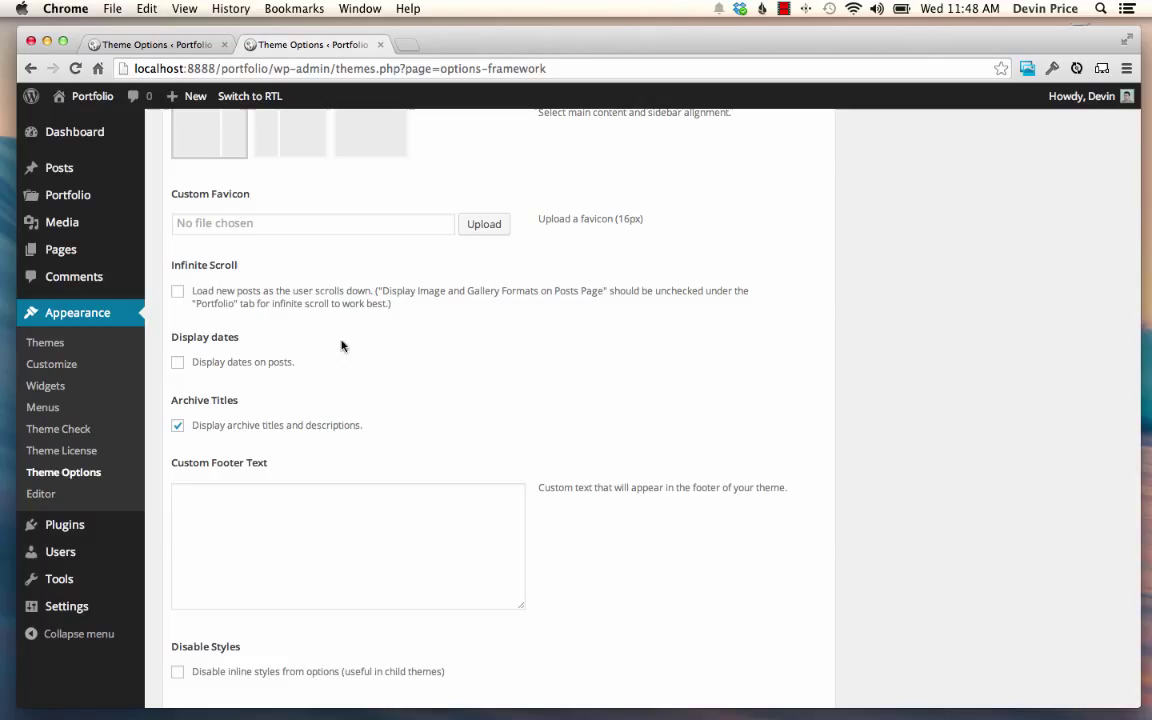
{"action": "left_click", "coordinate": [316, 296]}
{"action": "left_click", "coordinate": [74, 124], "text": "super"}
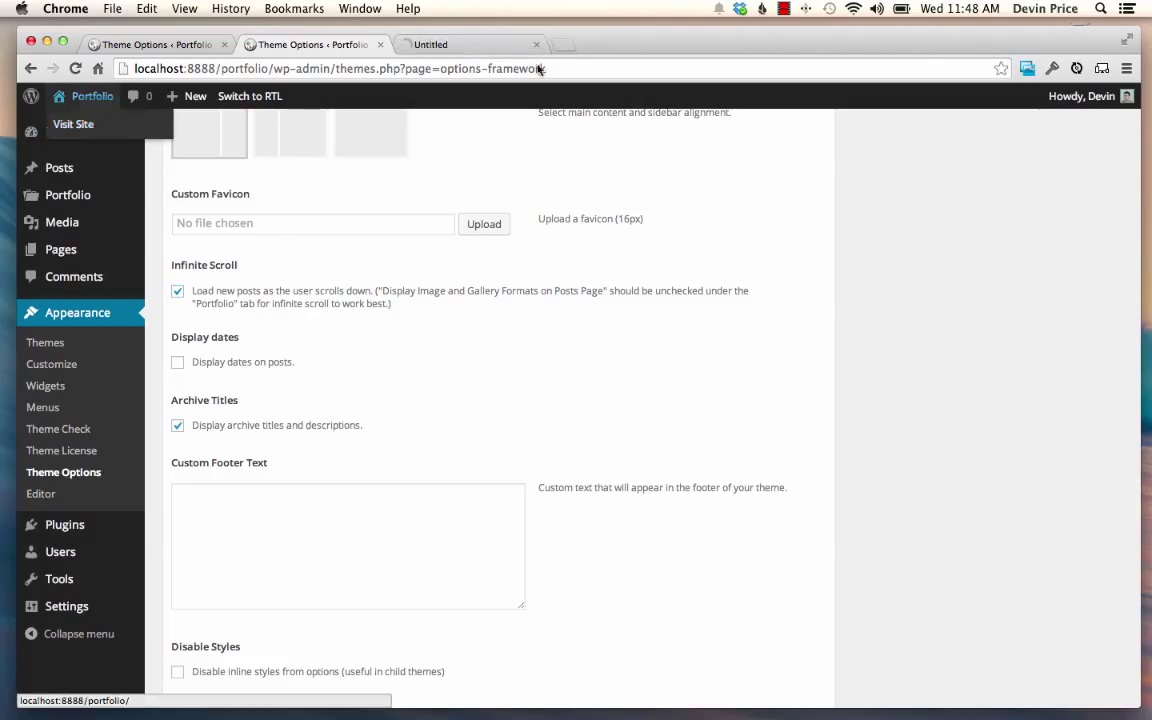
{"action": "left_click", "coordinate": [450, 45]}
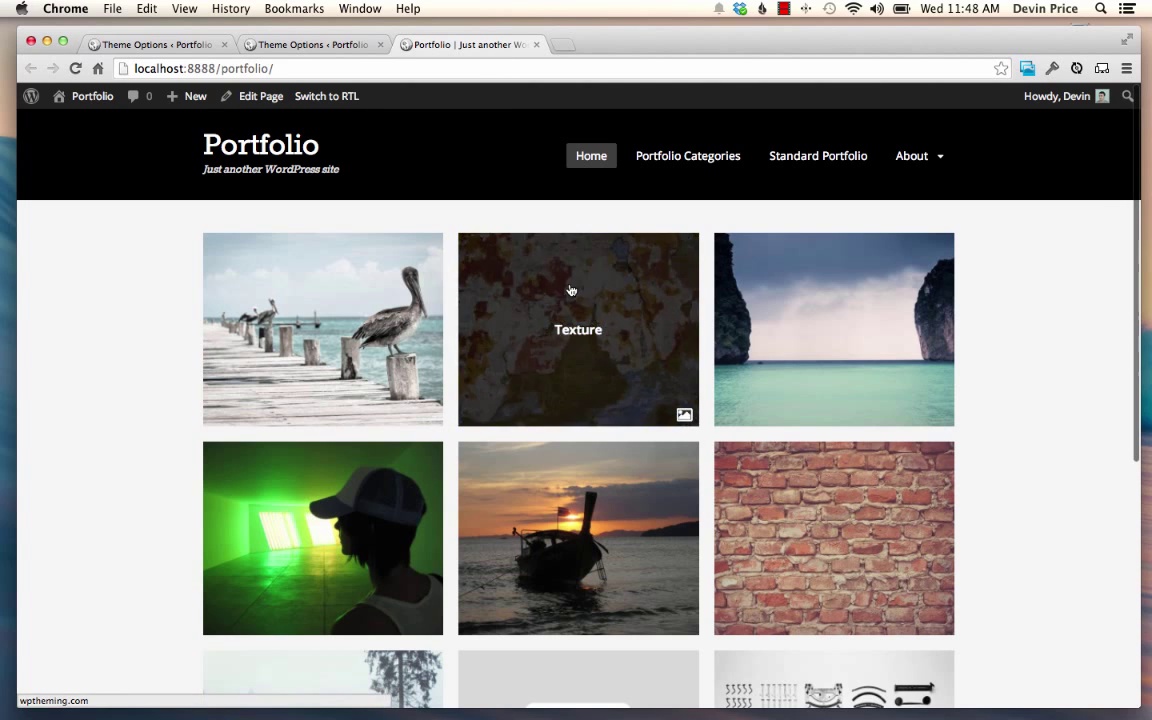
{"action": "scroll", "coordinate": [575, 292], "scroll_direction": "down", "scroll_amount": 5}
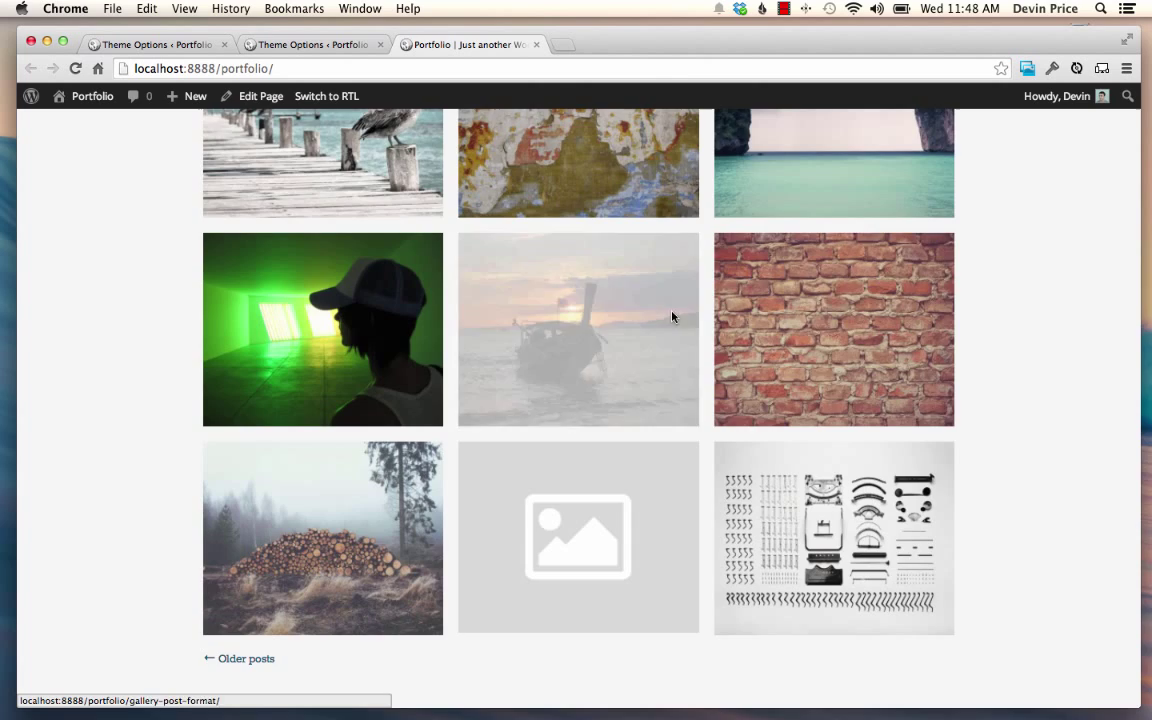
{"action": "scroll", "coordinate": [604, 279], "scroll_direction": "down", "scroll_amount": 5}
{"action": "scroll", "coordinate": [641, 395], "scroll_direction": "up", "scroll_amount": 3}
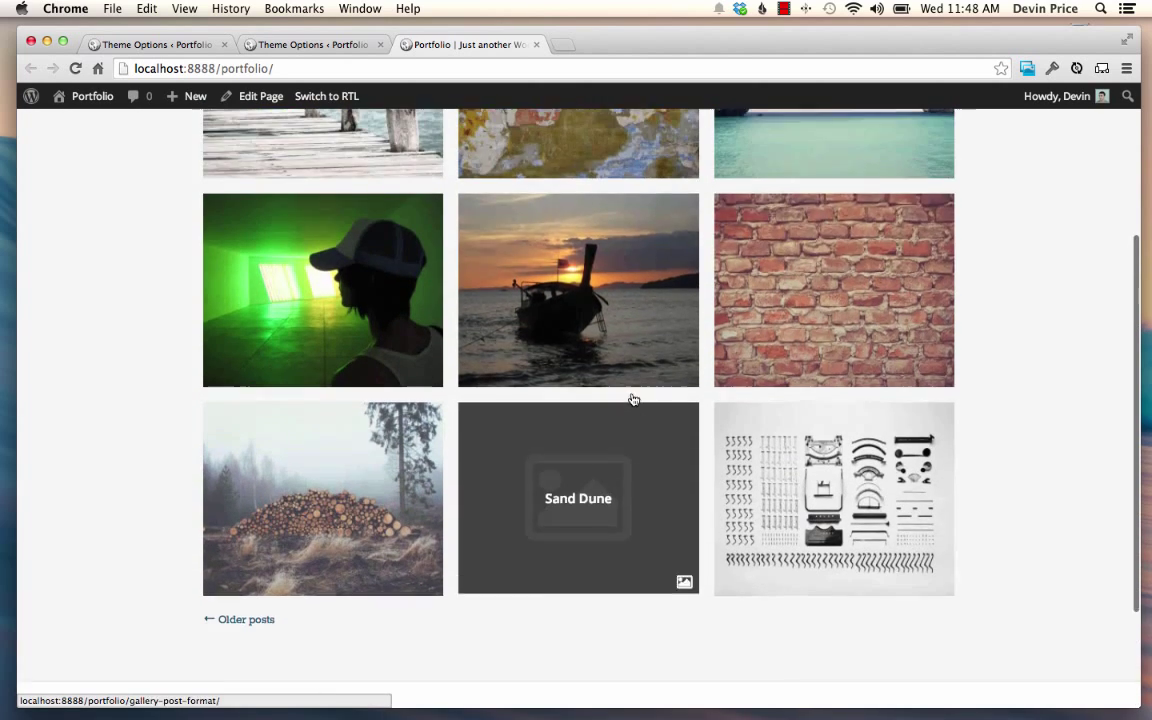
{"action": "scroll", "coordinate": [560, 330], "scroll_direction": "up", "scroll_amount": 3}
{"action": "scroll", "coordinate": [517, 279], "scroll_direction": "down", "scroll_amount": 5}
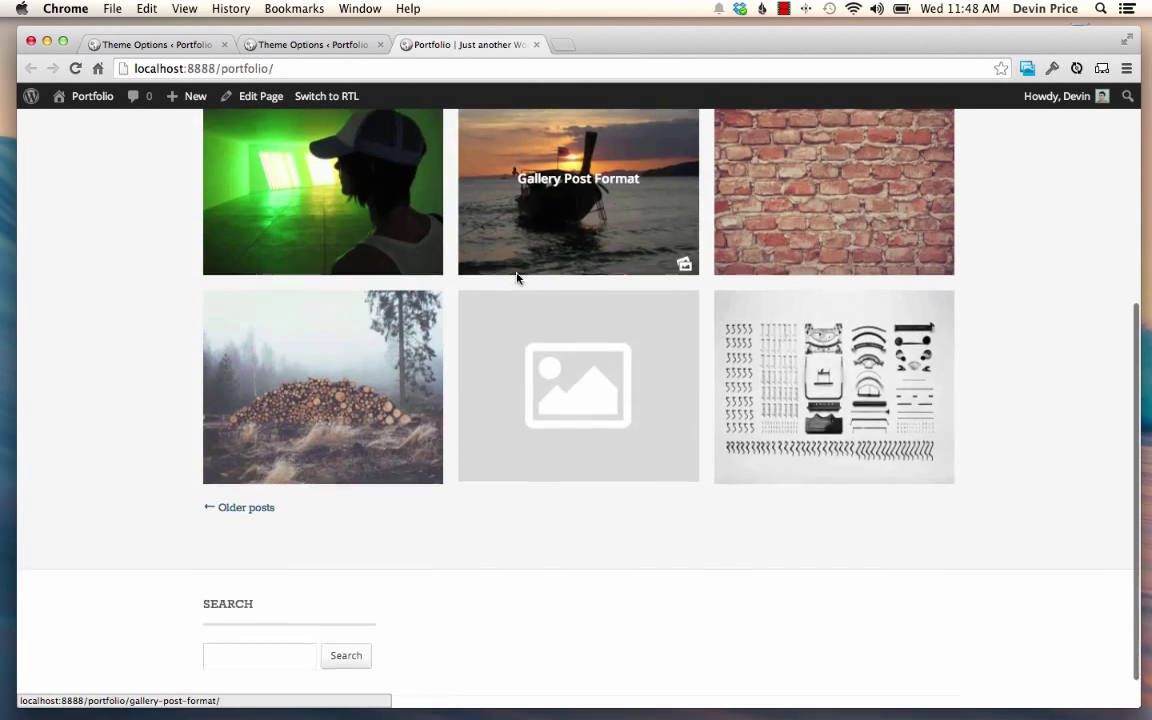
{"action": "scroll", "coordinate": [517, 279], "scroll_direction": "up", "scroll_amount": 3}
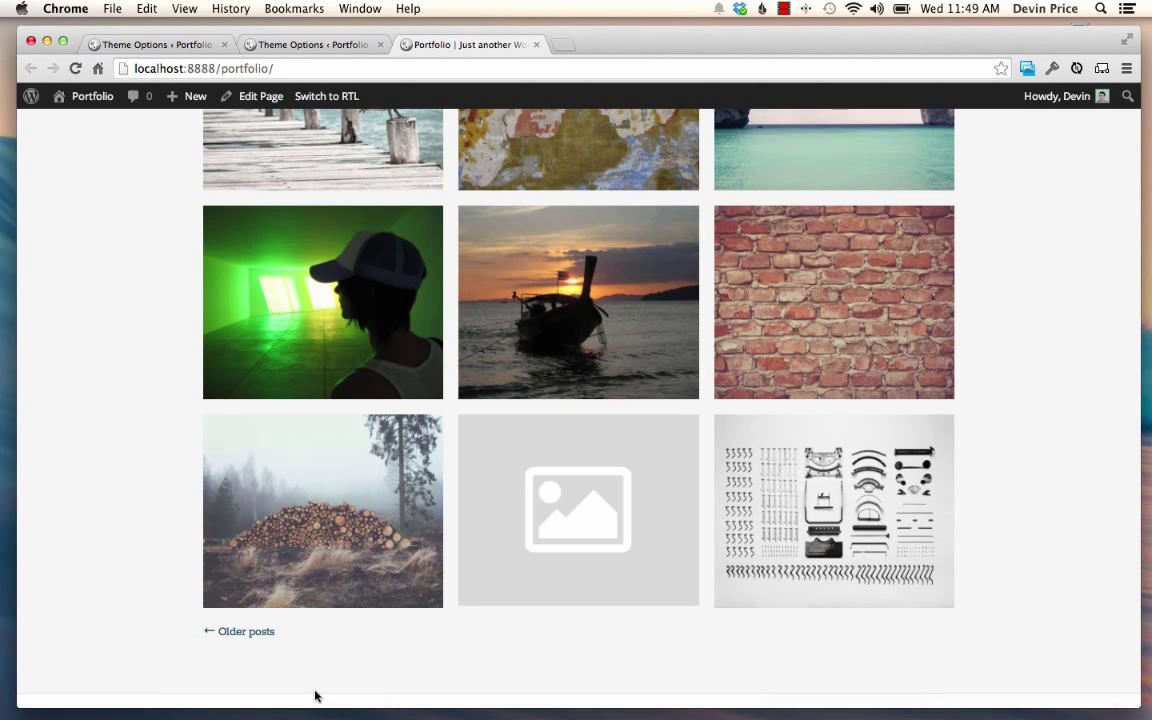
{"action": "left_click", "coordinate": [266, 637]}
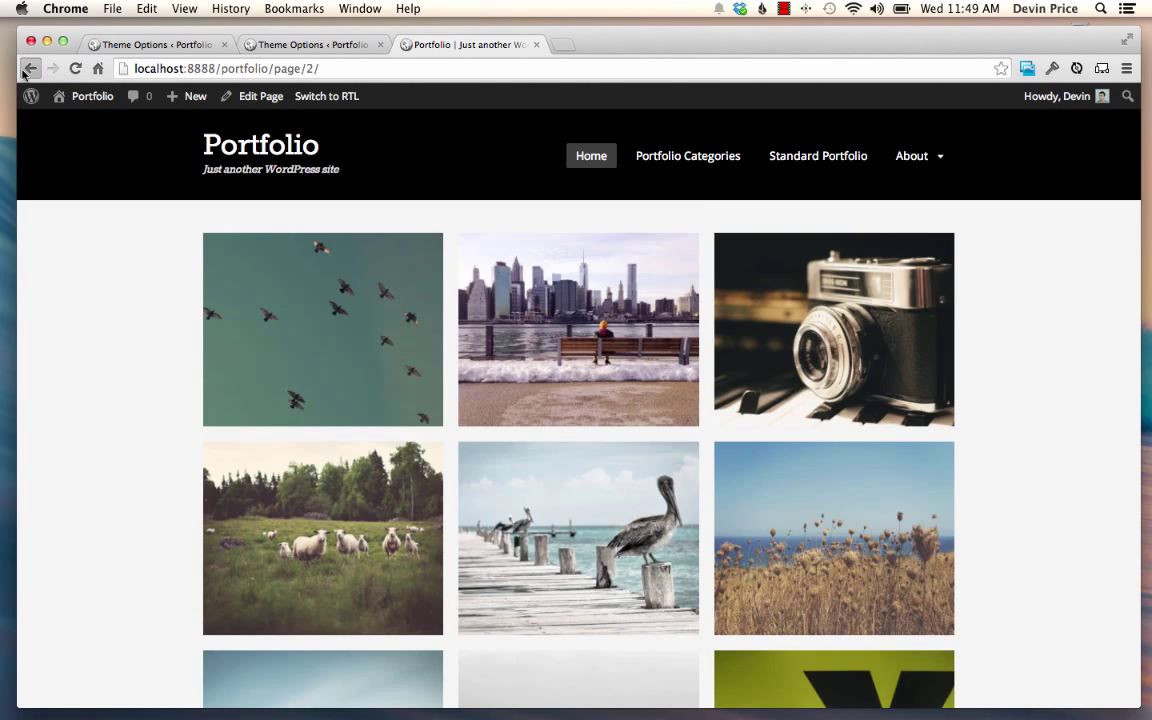
{"action": "left_click", "coordinate": [30, 68]}
{"action": "left_click", "coordinate": [313, 44]}
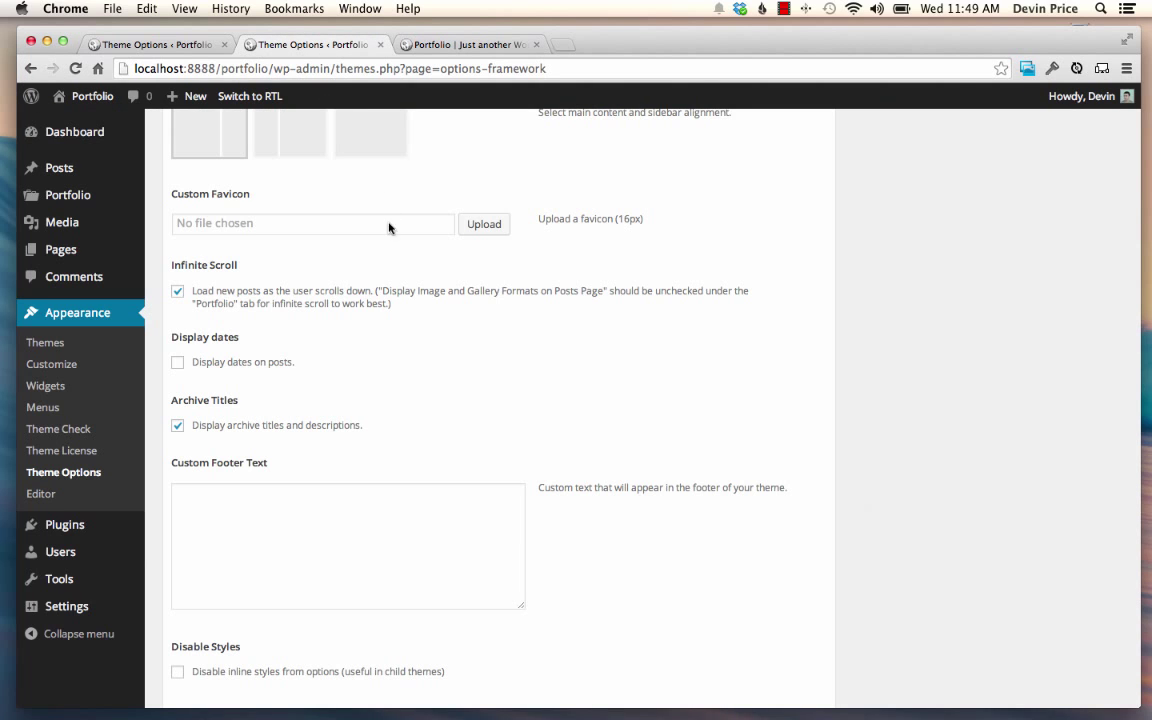
{"action": "scroll", "coordinate": [400, 370], "scroll_direction": "down", "scroll_amount": 5}
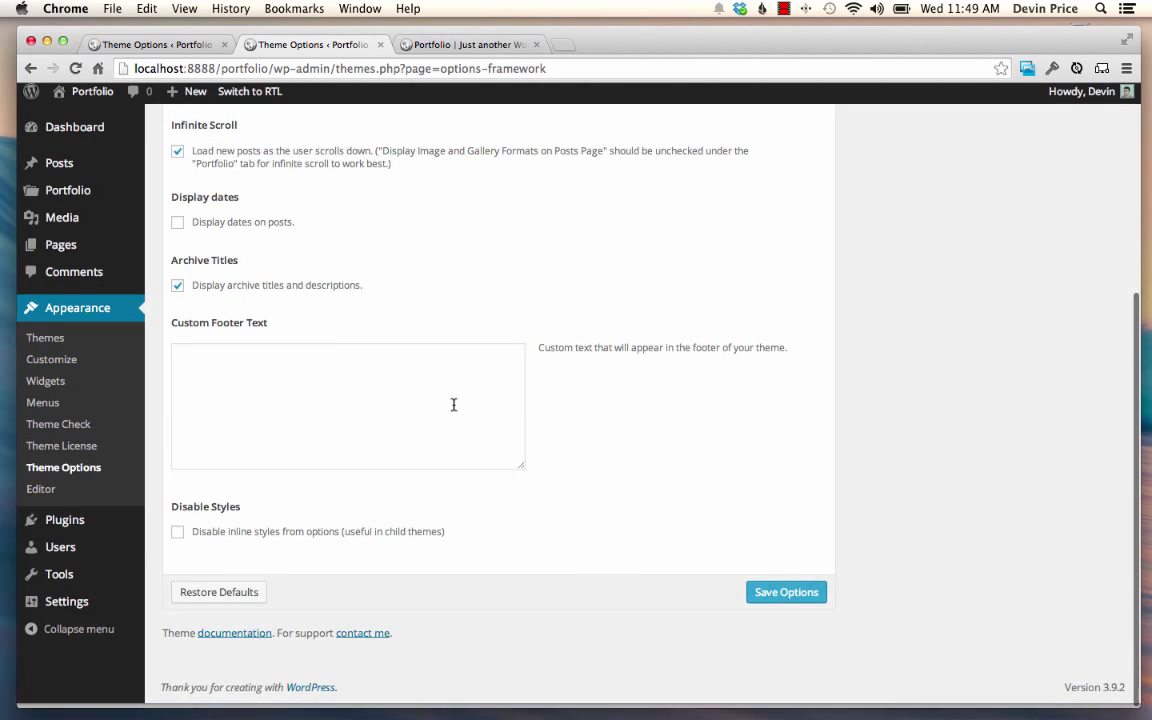
{"action": "left_click", "coordinate": [786, 597]}
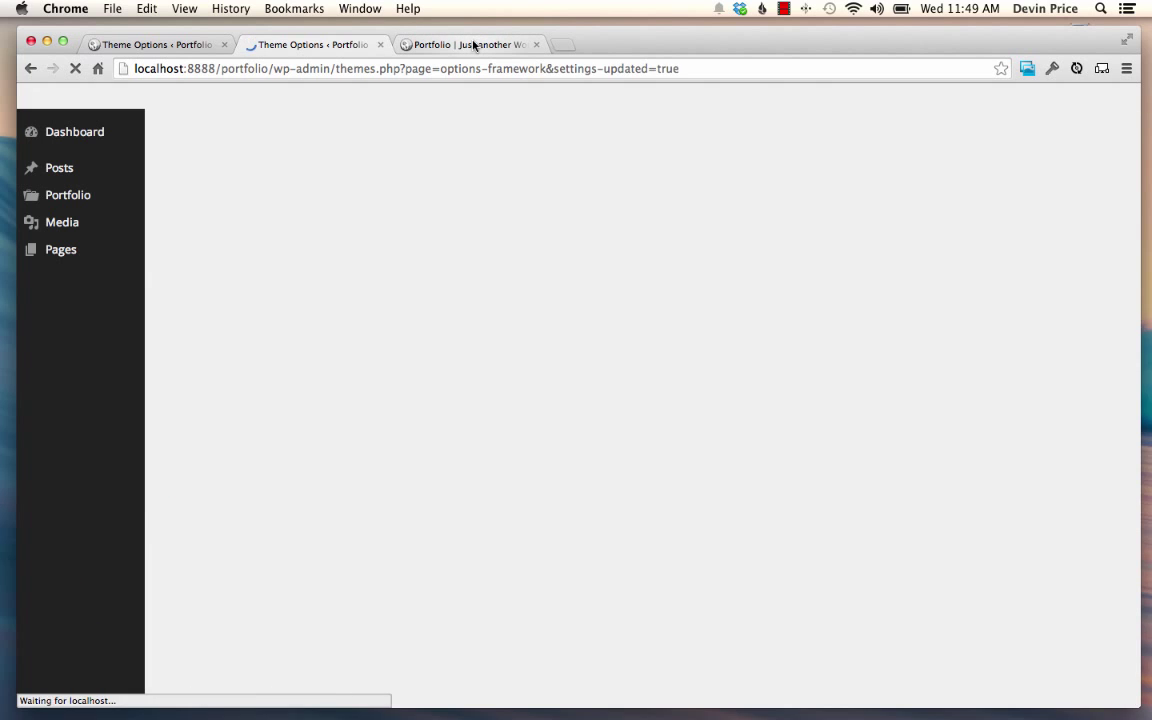
- Reload the live portfolio site so tiles keep loading on scroll
{"action": "left_click", "coordinate": [467, 44]}
{"action": "key", "text": "super+r"}
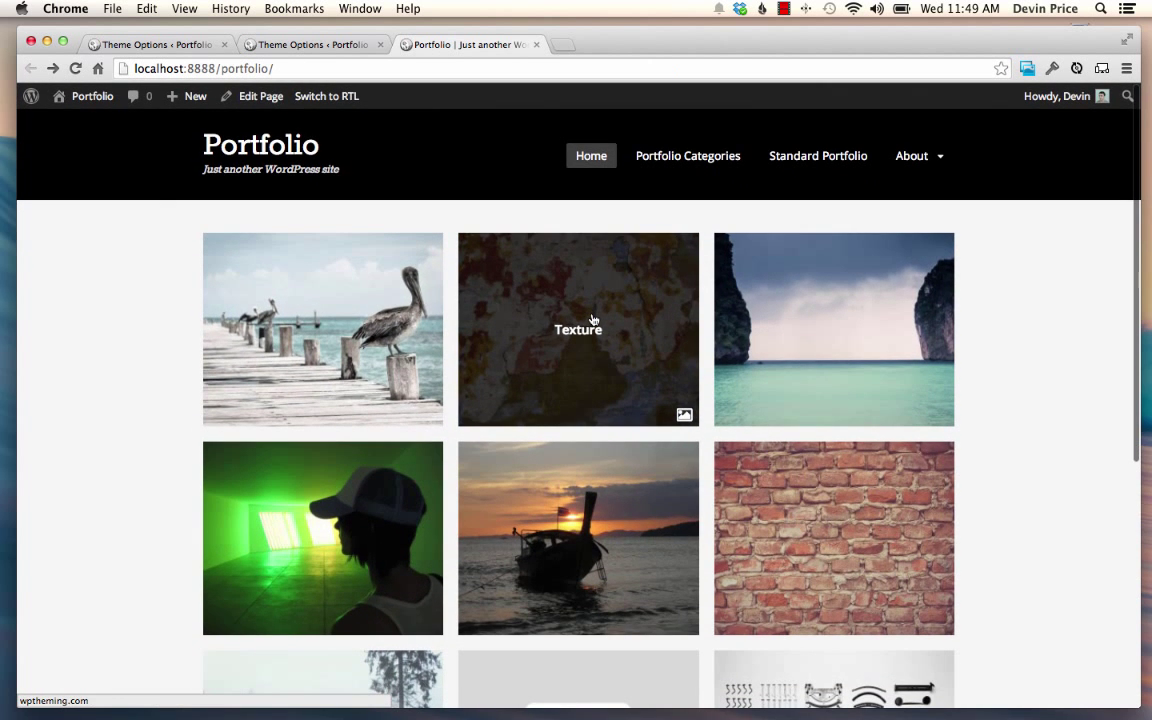
{"action": "scroll", "coordinate": [591, 318], "scroll_direction": "down", "scroll_amount": 5}
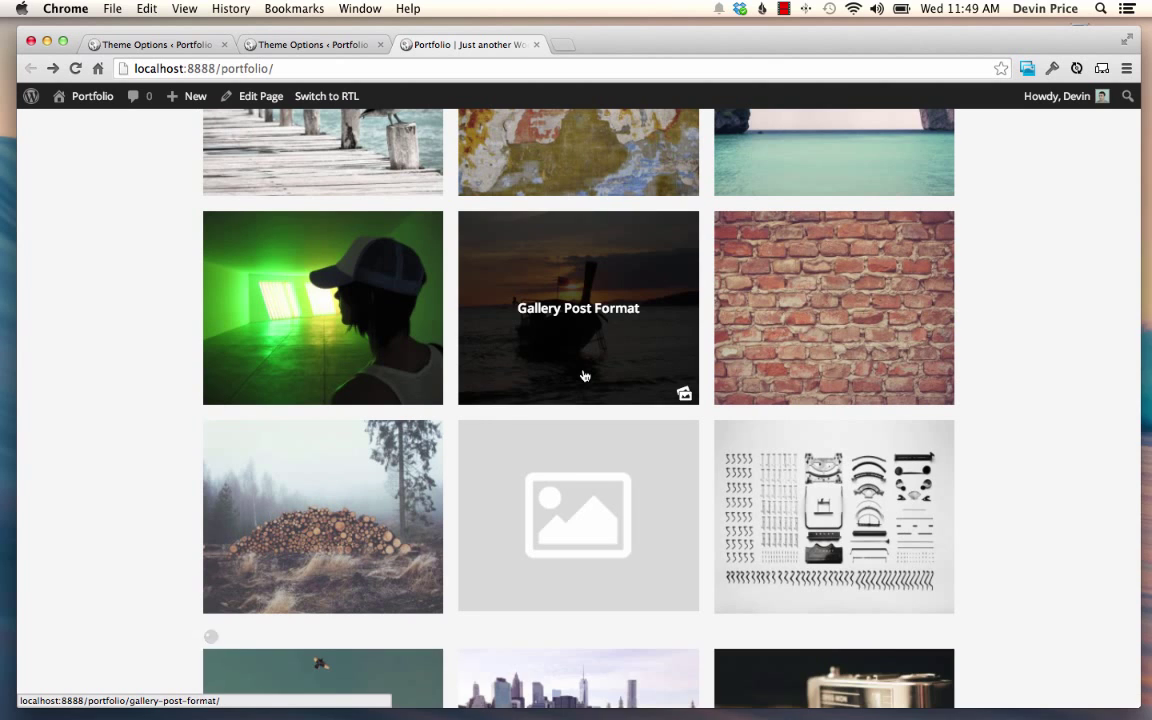
{"action": "scroll", "coordinate": [585, 376], "scroll_direction": "down", "scroll_amount": 4}
{"action": "scroll", "coordinate": [585, 376], "scroll_direction": "down", "scroll_amount": 4}
{"action": "scroll", "coordinate": [585, 376], "scroll_direction": "down", "scroll_amount": 3}
{"action": "scroll", "coordinate": [586, 373], "scroll_direction": "down", "scroll_amount": 4}
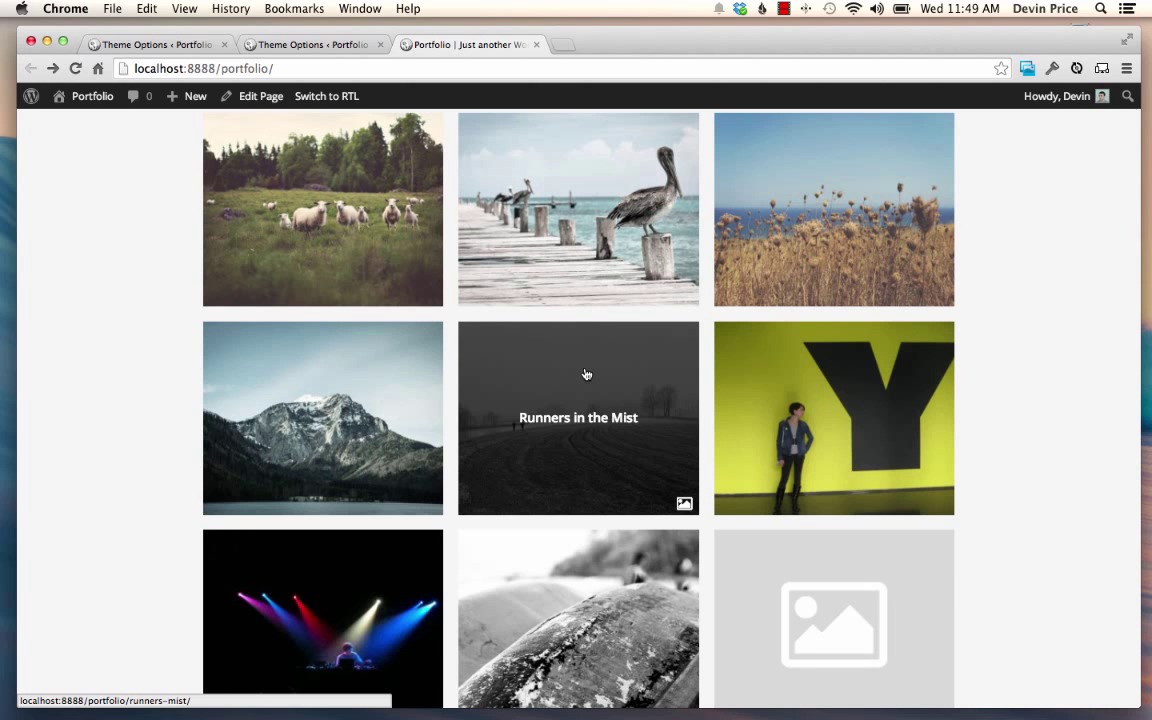
{"action": "scroll", "coordinate": [586, 374], "scroll_direction": "up", "scroll_amount": 5}
{"action": "scroll", "coordinate": [586, 374], "scroll_direction": "up", "scroll_amount": 5}
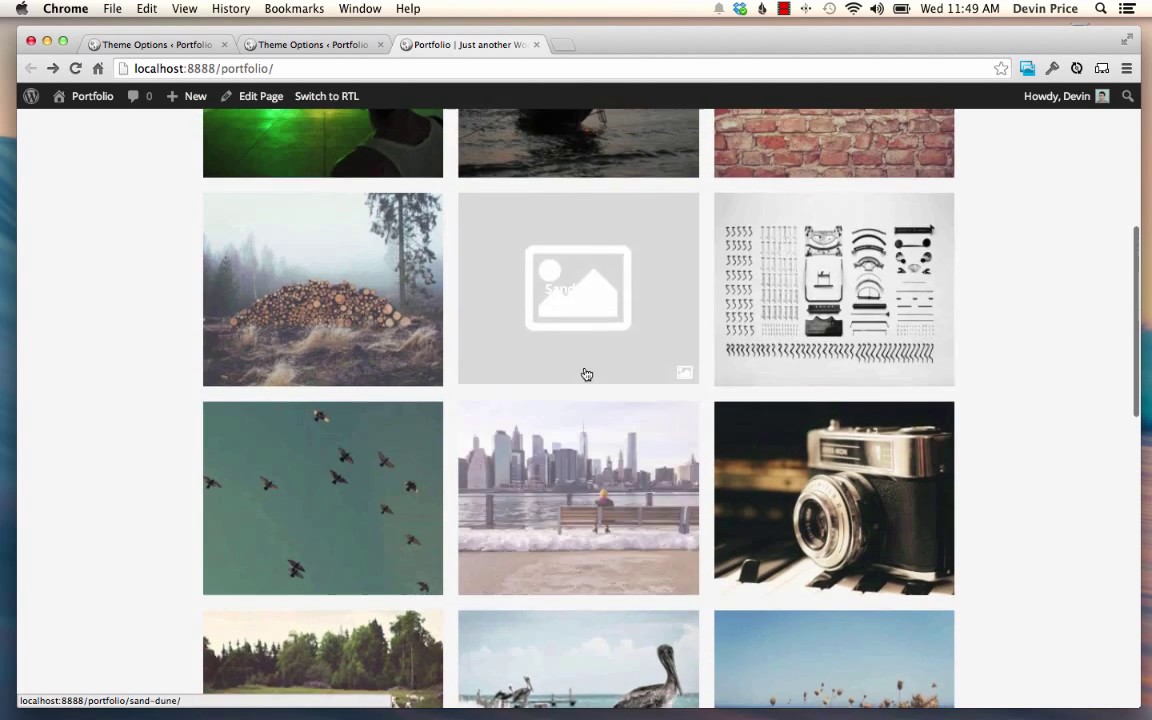
{"action": "scroll", "coordinate": [586, 374], "scroll_direction": "up", "scroll_amount": 5}
{"action": "scroll", "coordinate": [586, 374], "scroll_direction": "up", "scroll_amount": 3}
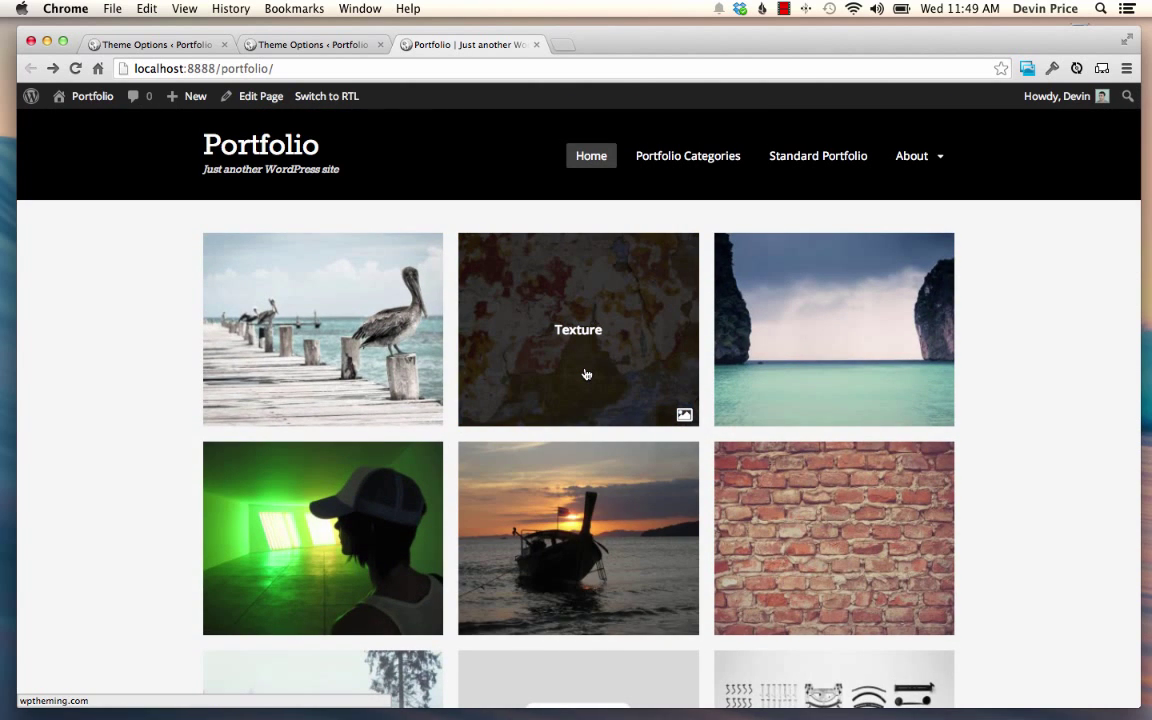
- Return to the Theme Options General tab with Infinite Scroll on
{"action": "left_click", "coordinate": [313, 44]}
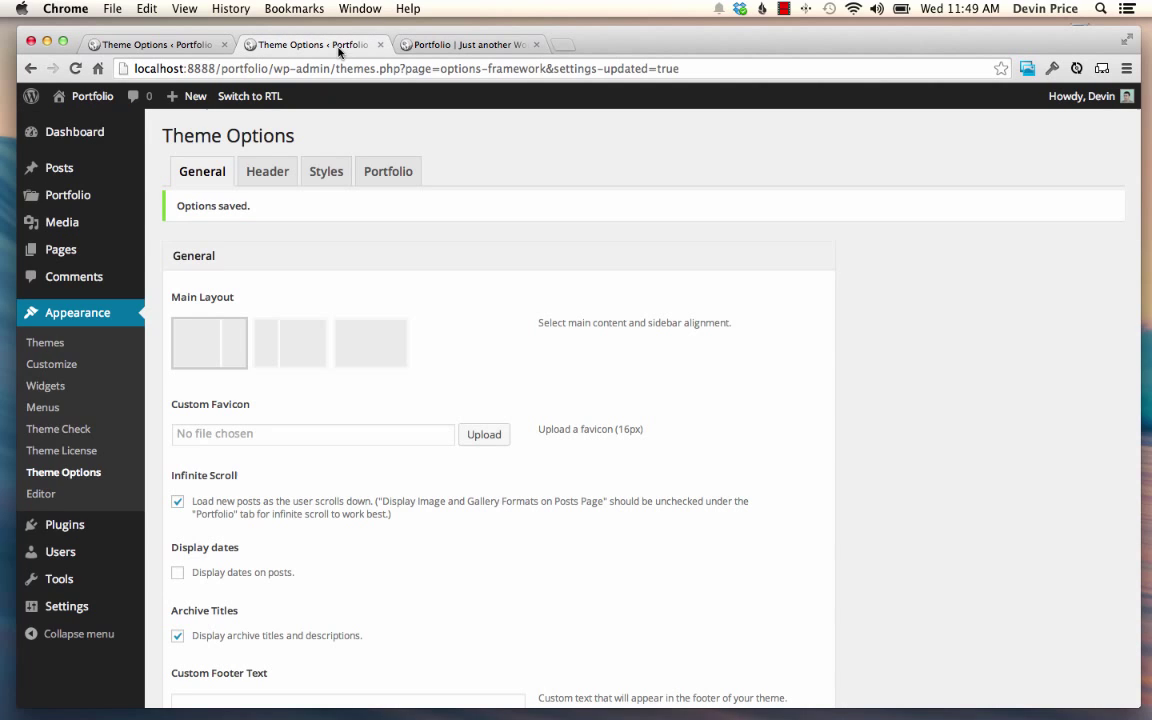
{"action": "scroll", "coordinate": [534, 364], "scroll_direction": "down", "scroll_amount": 3}
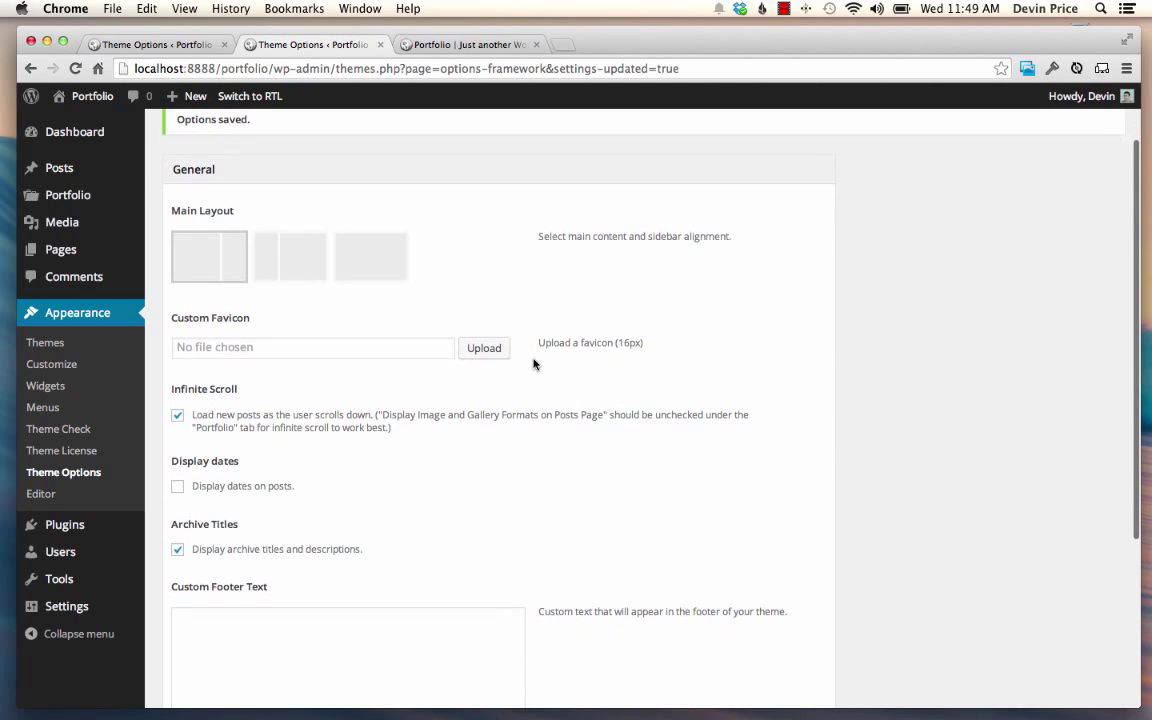
{"action": "scroll", "coordinate": [534, 364], "scroll_direction": "down", "scroll_amount": 5}
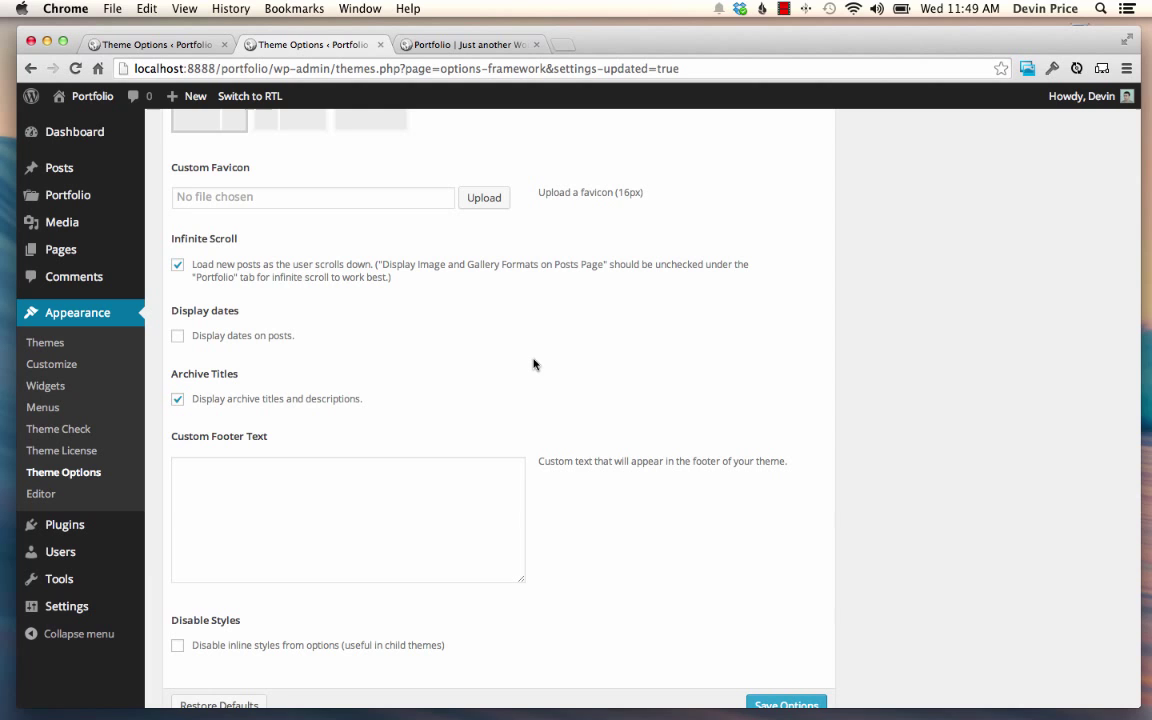
{"action": "scroll", "coordinate": [534, 364], "scroll_direction": "down", "scroll_amount": 1}
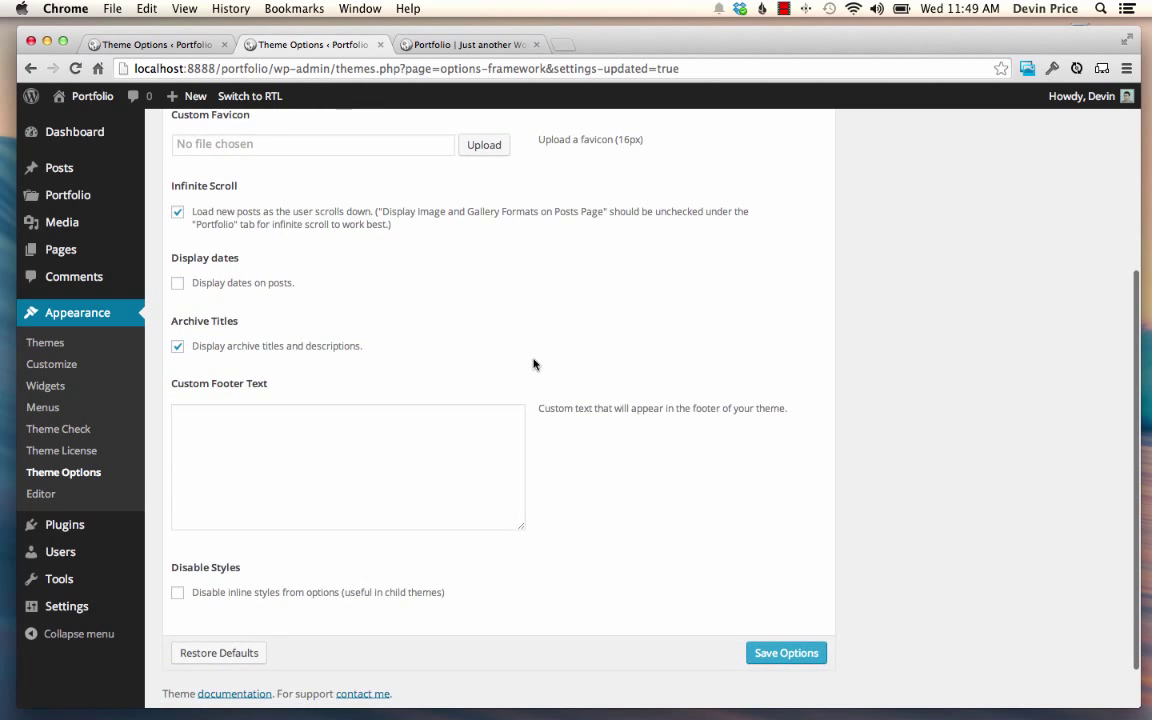
{"action": "scroll", "coordinate": [534, 364], "scroll_direction": "up", "scroll_amount": 2}
{"action": "scroll", "coordinate": [534, 364], "scroll_direction": "up", "scroll_amount": 3}
{"action": "scroll", "coordinate": [534, 364], "scroll_direction": "up", "scroll_amount": 3}
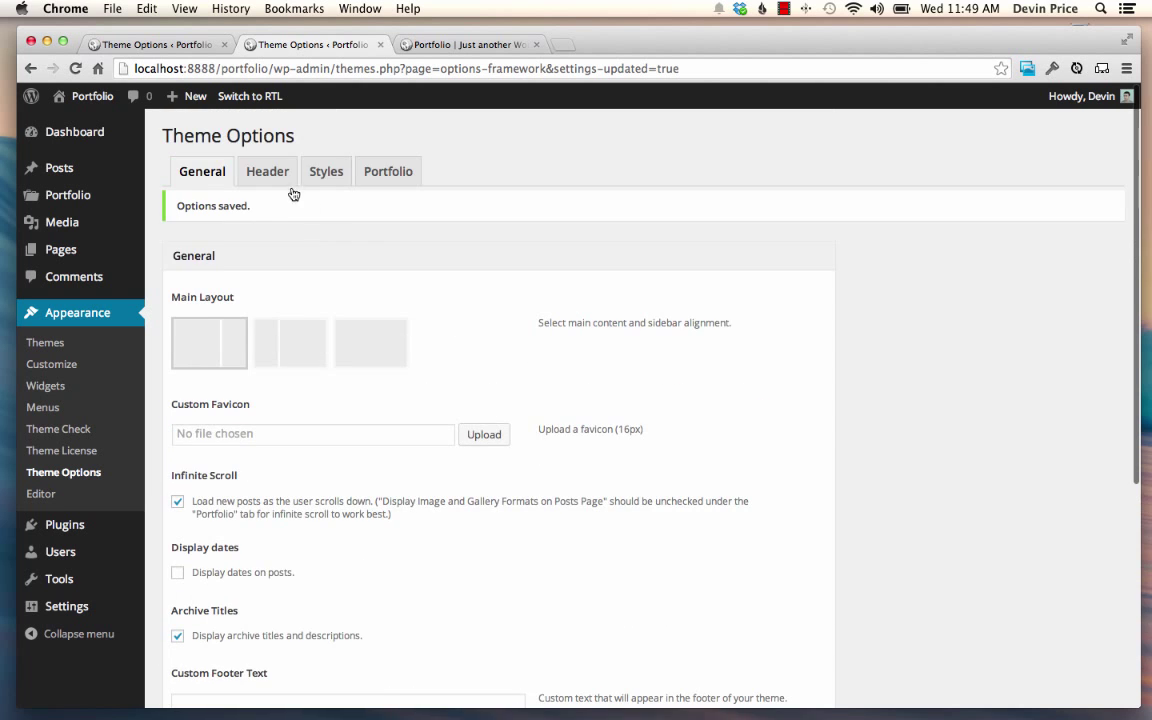
- Show the Header theme options with logo, tagline and menu settings
{"action": "left_click", "coordinate": [267, 171]}
{"action": "scroll", "coordinate": [375, 337], "scroll_direction": "down", "scroll_amount": 2}
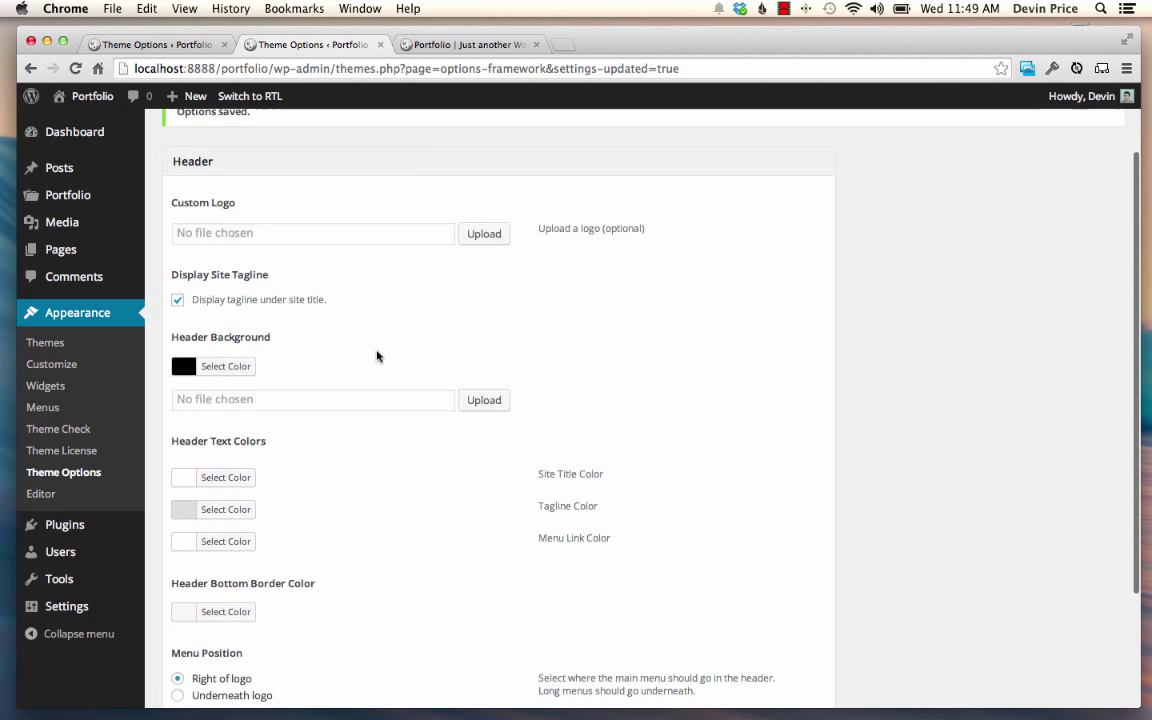
{"action": "scroll", "coordinate": [375, 337], "scroll_direction": "down", "scroll_amount": 5}
{"action": "scroll", "coordinate": [375, 337], "scroll_direction": "down", "scroll_amount": 1}
{"action": "scroll", "coordinate": [375, 250], "scroll_direction": "up", "scroll_amount": 2}
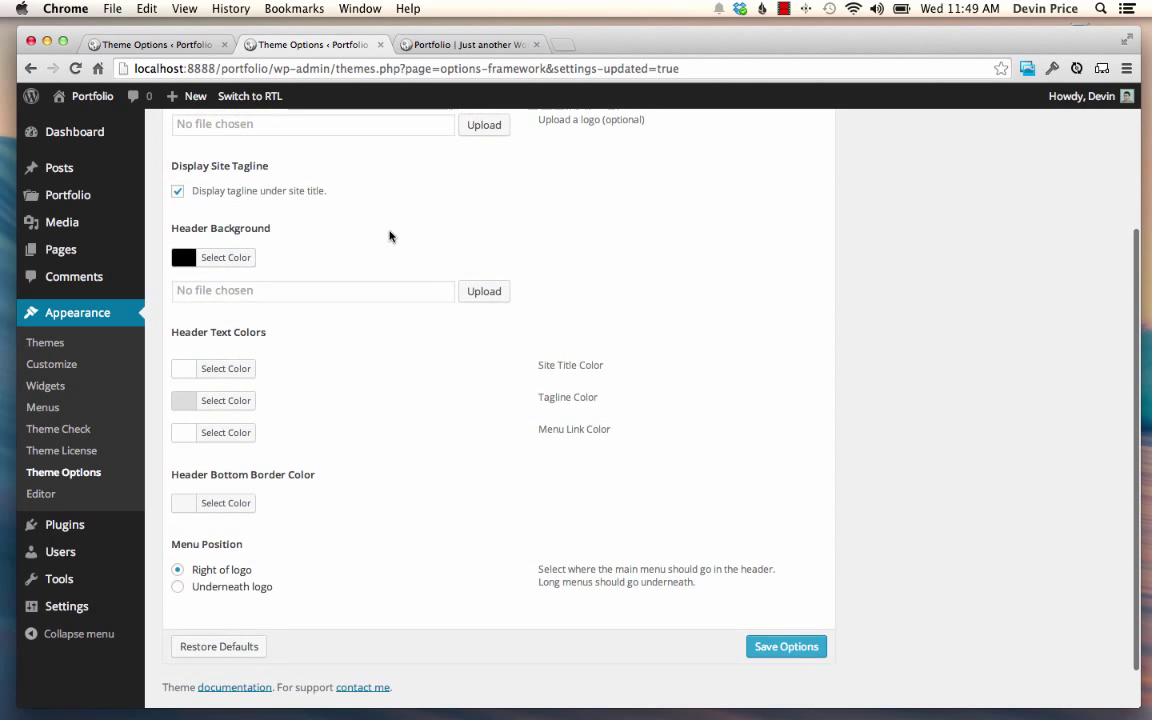
{"action": "scroll", "coordinate": [378, 210], "scroll_direction": "up", "scroll_amount": 2}
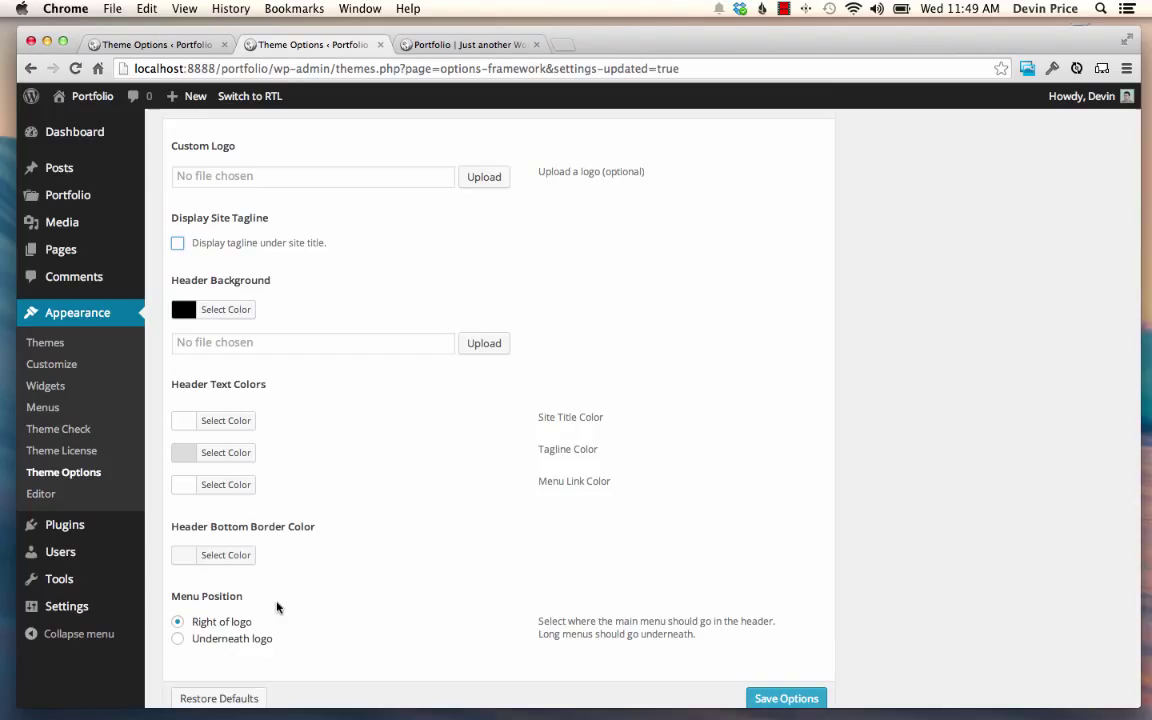
{"action": "scroll", "coordinate": [278, 560], "scroll_direction": "up", "scroll_amount": 5}
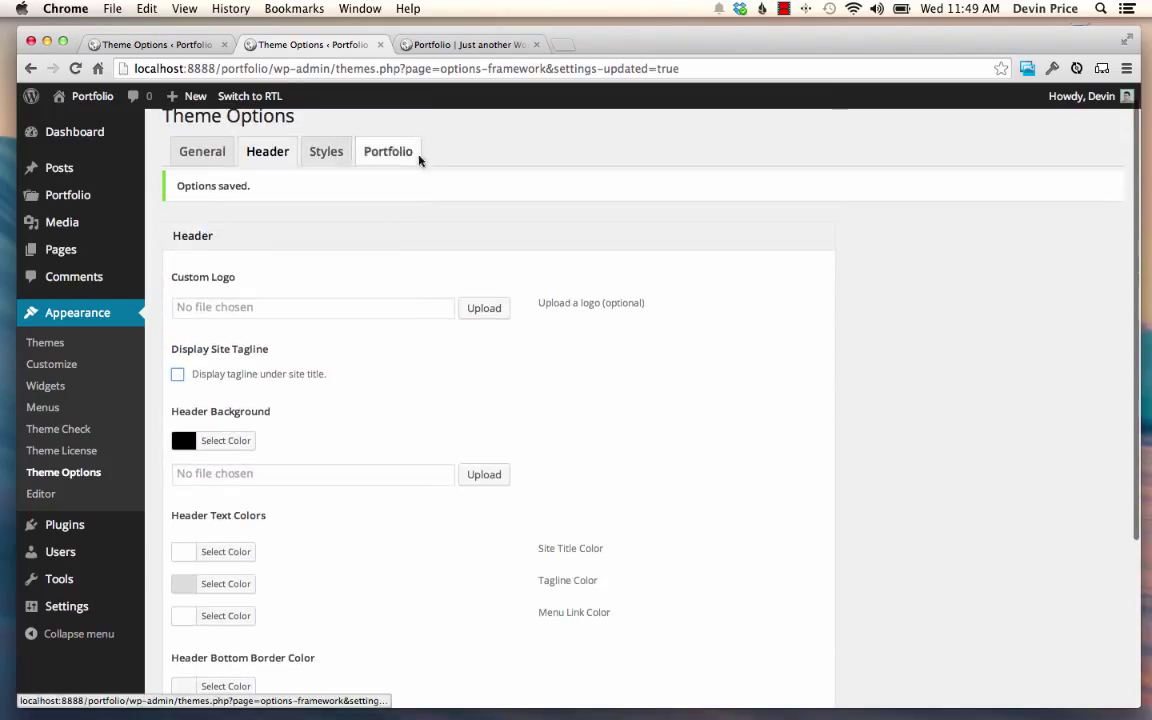
- Review the Portfolio theme options, then return to the General options
{"action": "left_click", "coordinate": [390, 151]}
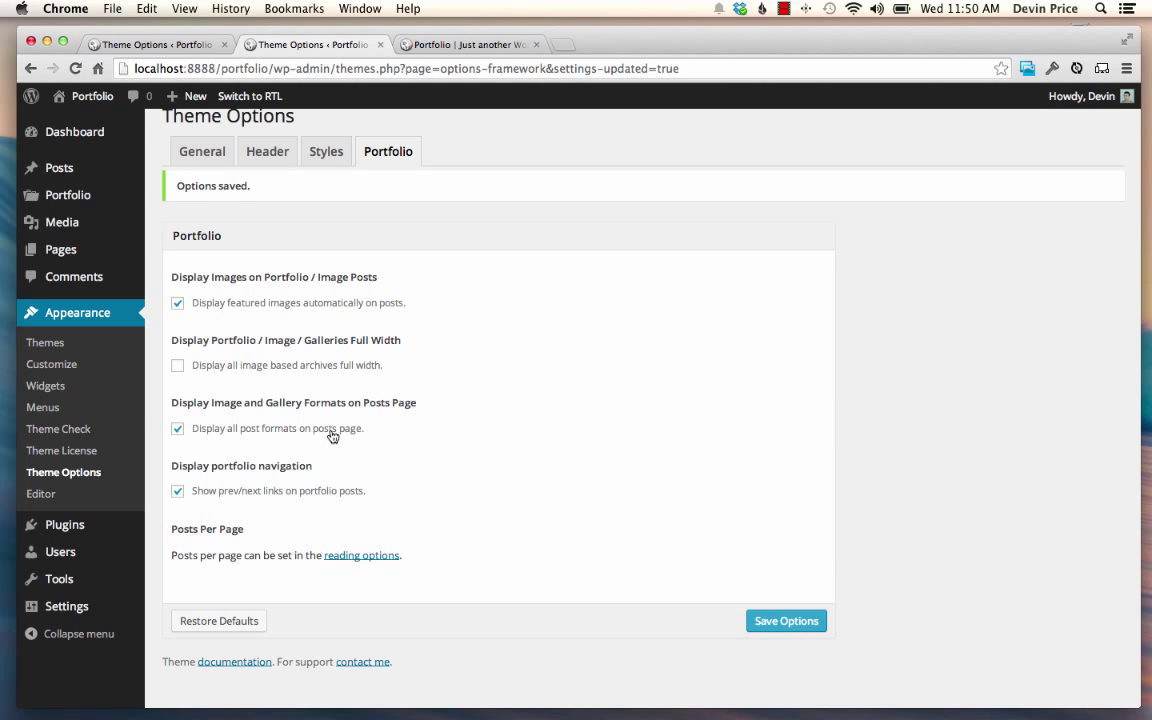
{"action": "left_click", "coordinate": [202, 151]}
{"action": "scroll", "coordinate": [322, 453], "scroll_direction": "down", "scroll_amount": 2}
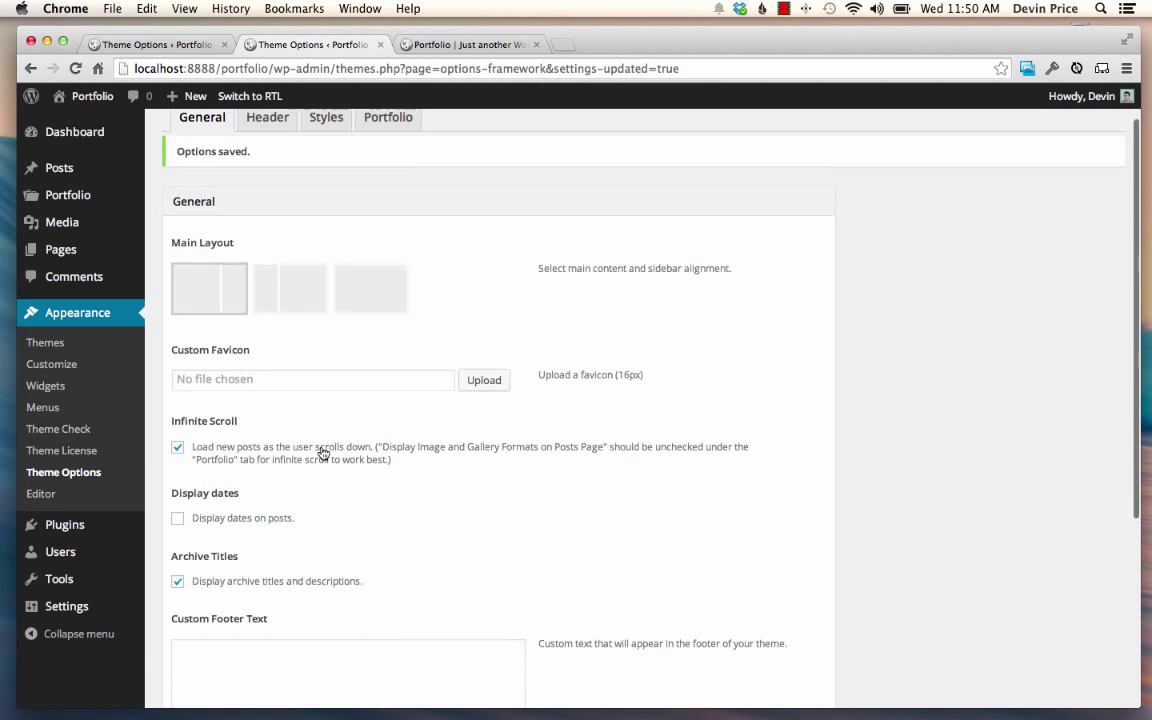
{"action": "scroll", "coordinate": [322, 453], "scroll_direction": "down", "scroll_amount": 3}
{"action": "scroll", "coordinate": [400, 380], "scroll_direction": "up", "scroll_amount": 3}
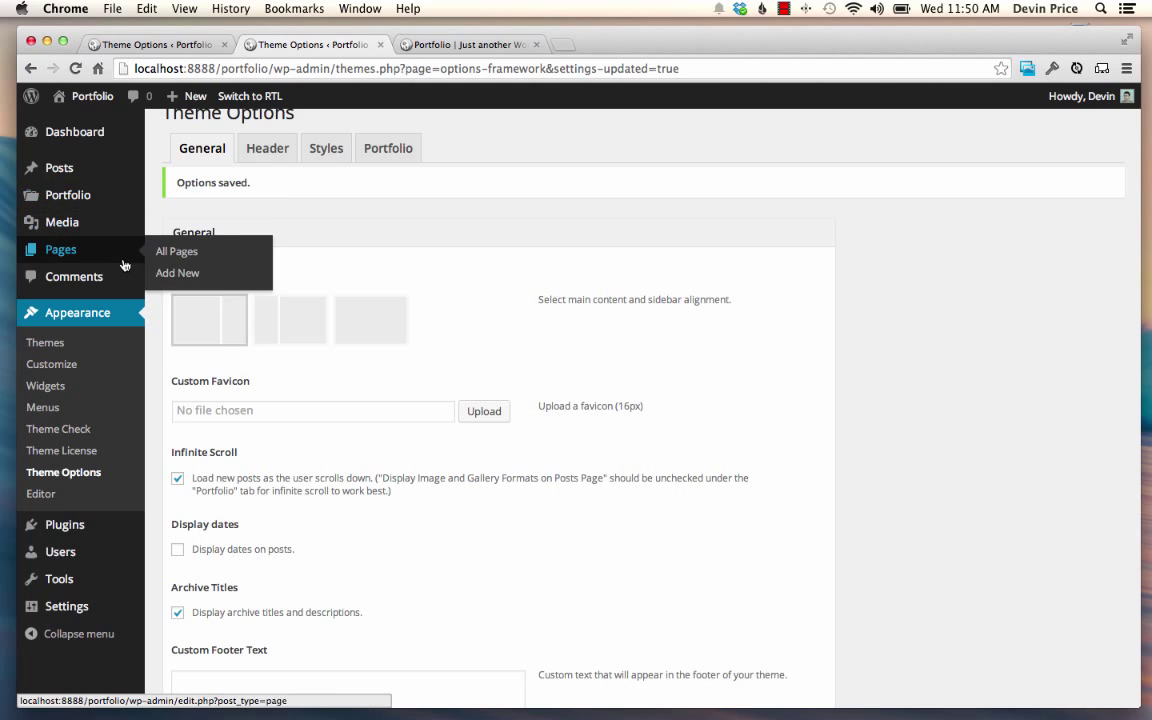
- Edit the Example Gallery post to reach its empty Portfolio Link field, then view the live site
{"action": "mouse_move", "coordinate": [59, 167]}
{"action": "left_click", "coordinate": [175, 169]}
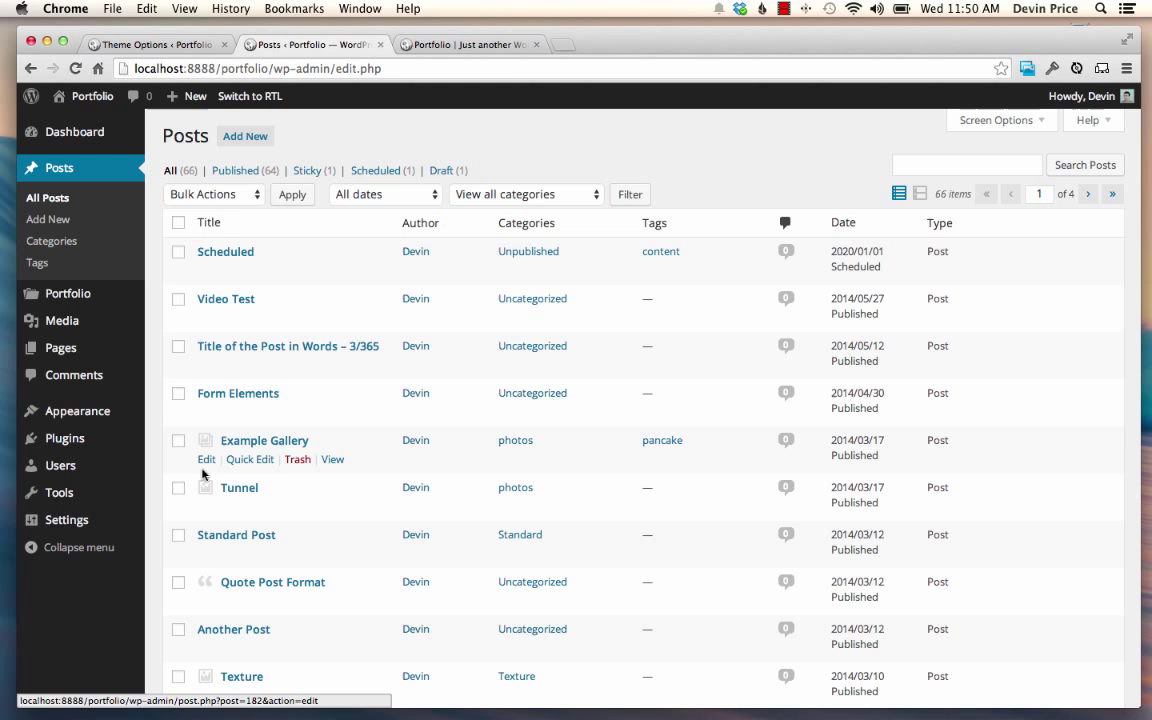
{"action": "left_click", "coordinate": [206, 459]}
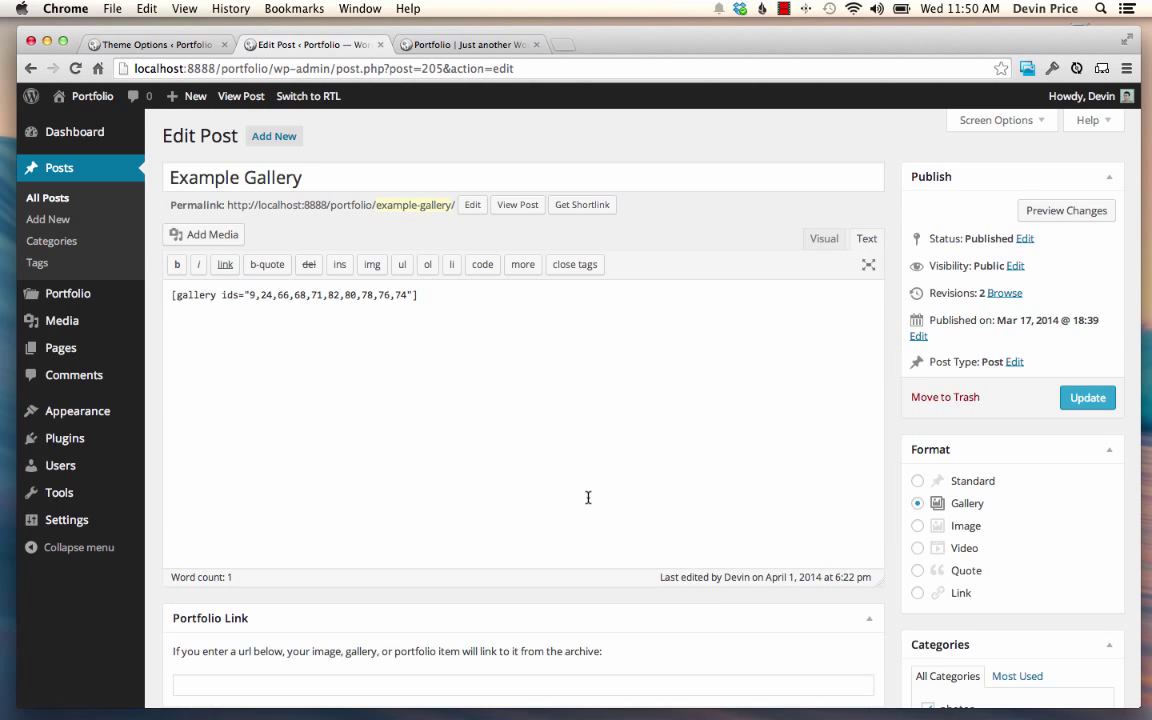
{"action": "scroll", "coordinate": [528, 446], "scroll_direction": "down", "scroll_amount": 5}
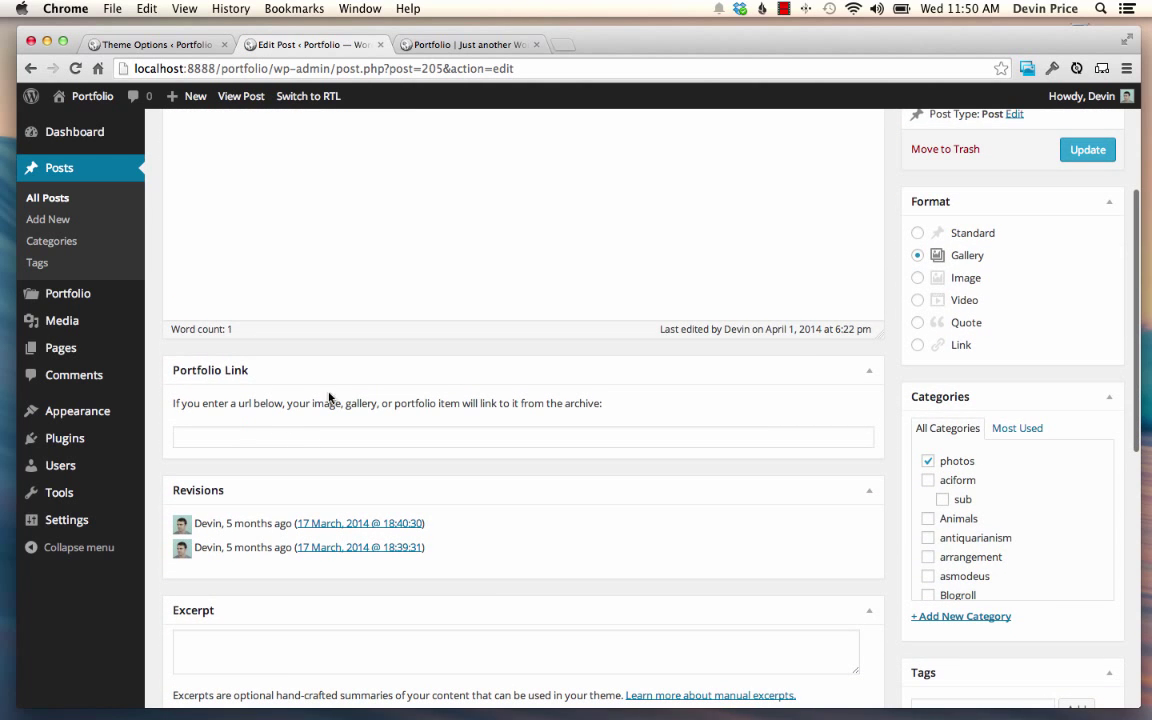
{"action": "left_click", "coordinate": [260, 436]}
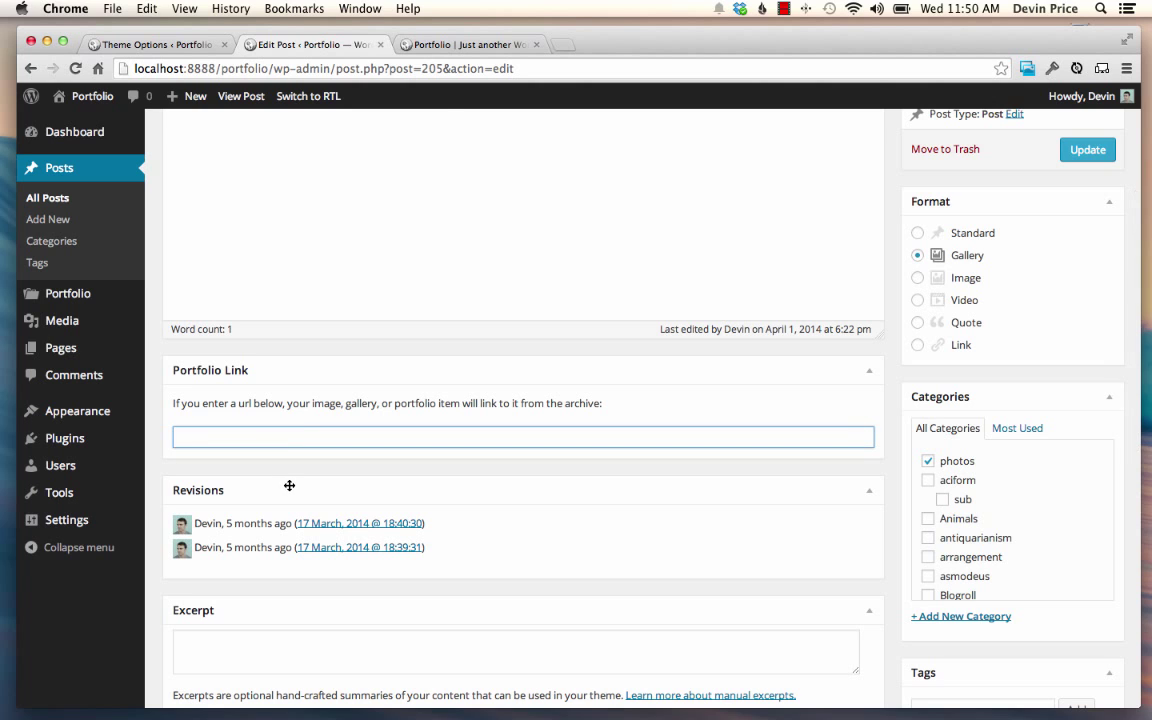
{"action": "left_click", "coordinate": [465, 44]}
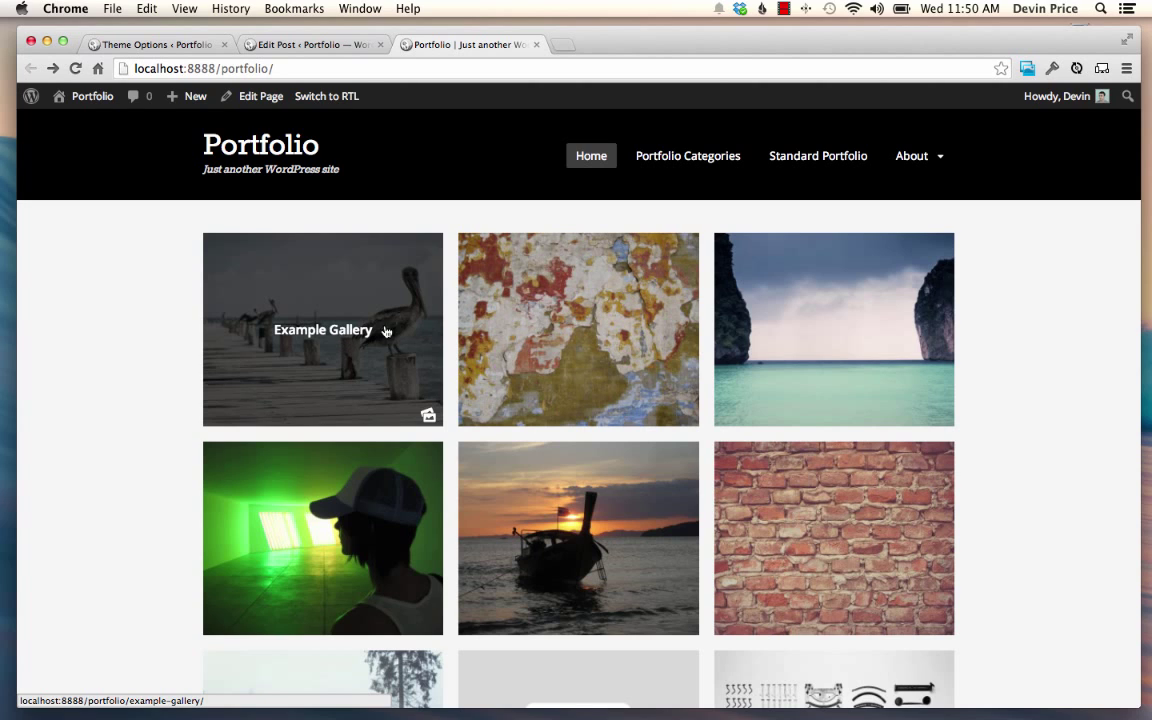
{"action": "left_click", "coordinate": [300, 44]}
{"action": "left_click", "coordinate": [345, 435]}
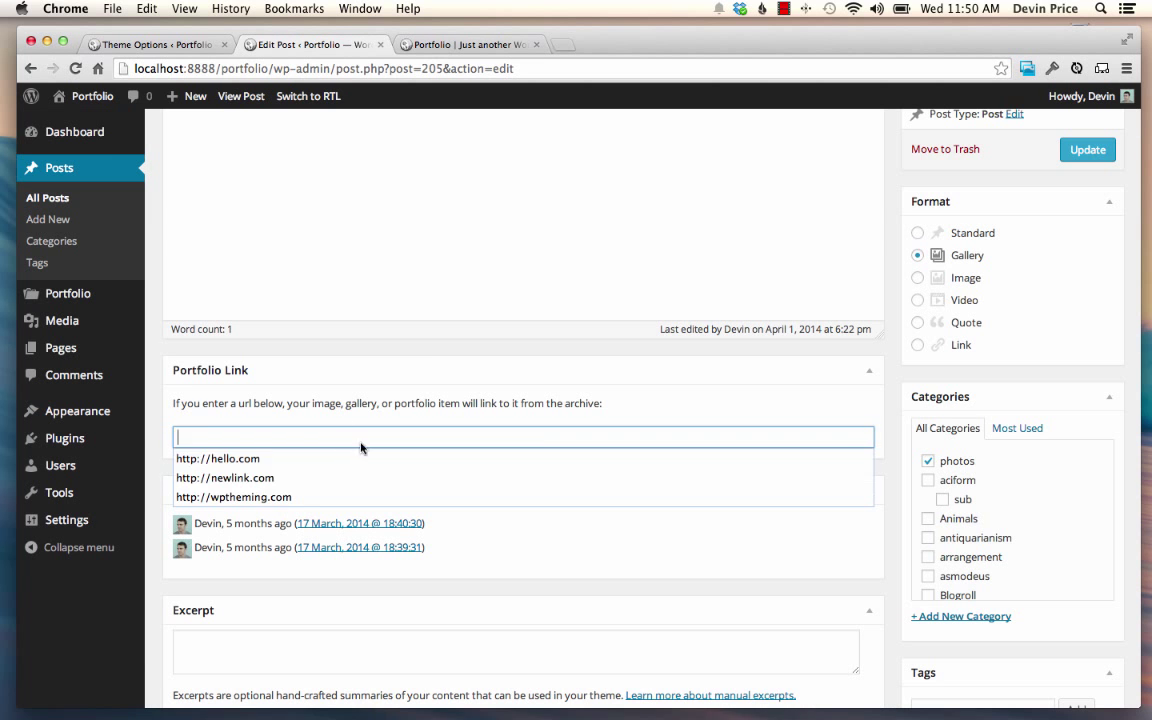
{"action": "left_click", "coordinate": [624, 393]}
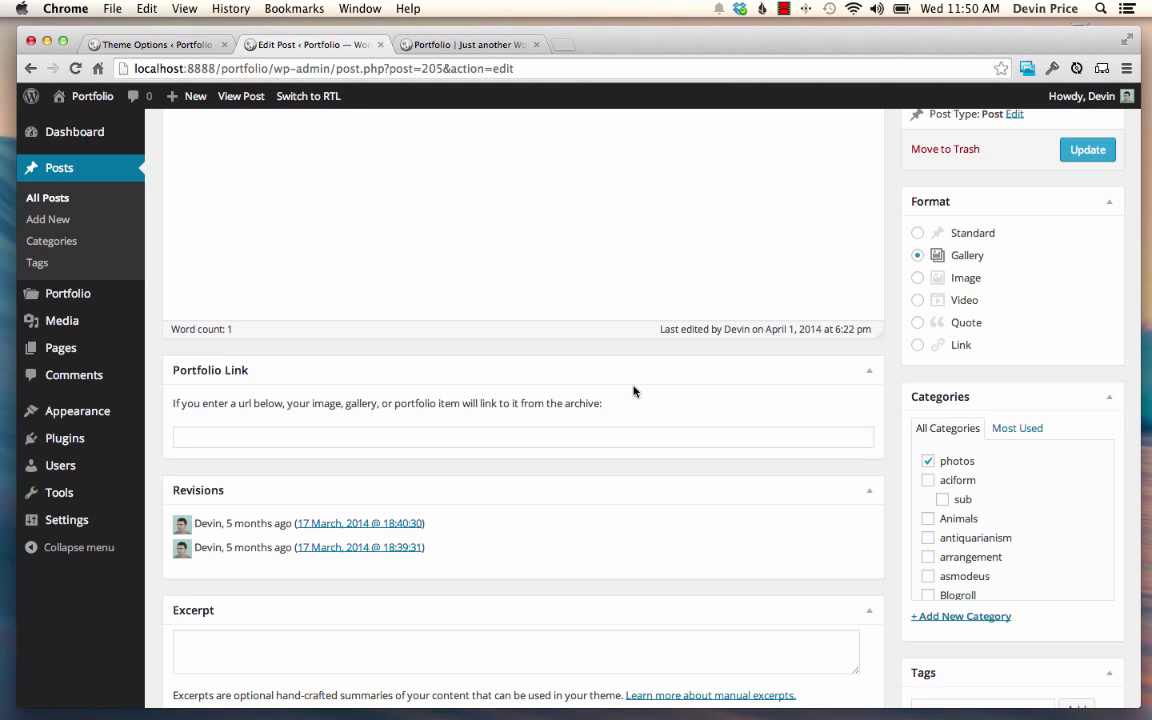
{"action": "scroll", "coordinate": [624, 393], "scroll_direction": "up", "scroll_amount": 5}
{"action": "left_click", "coordinate": [481, 45]}
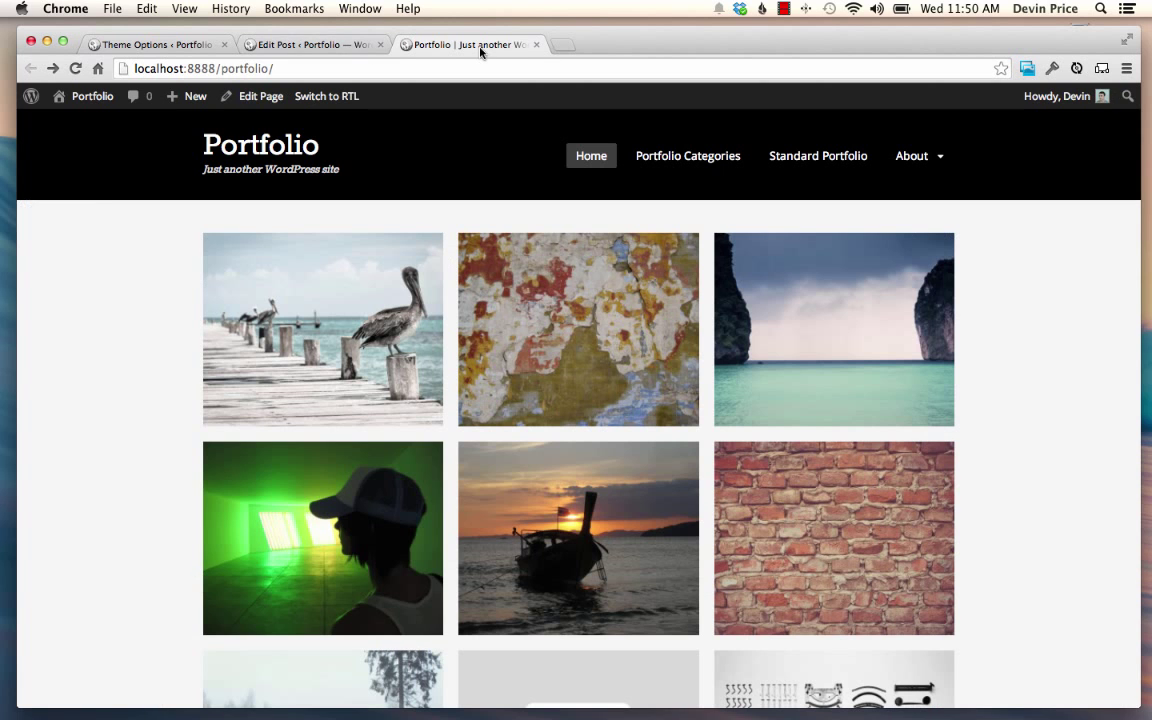